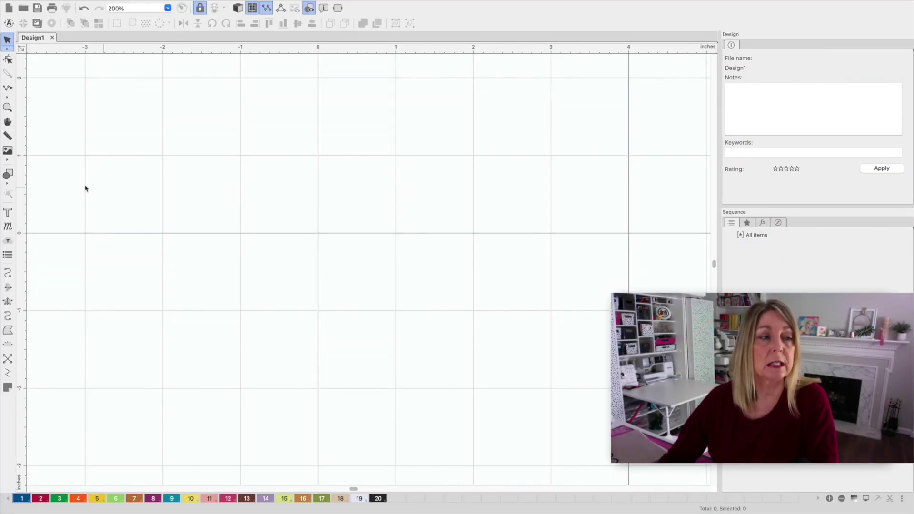
Step: Place a new 0.79-inch Blippo lettering object near the canvas centre to hold the name Evie
{"action": "left_click", "coordinate": [7, 212]}
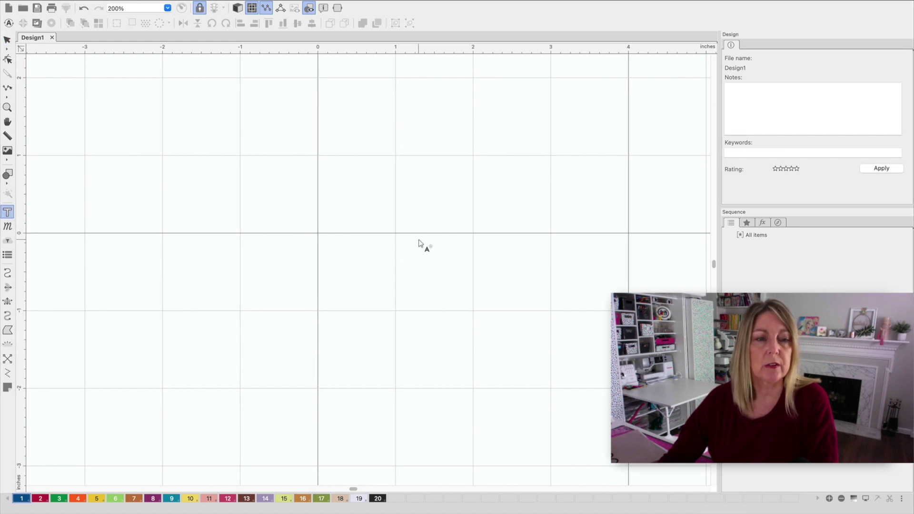
{"action": "left_click", "coordinate": [318, 234]}
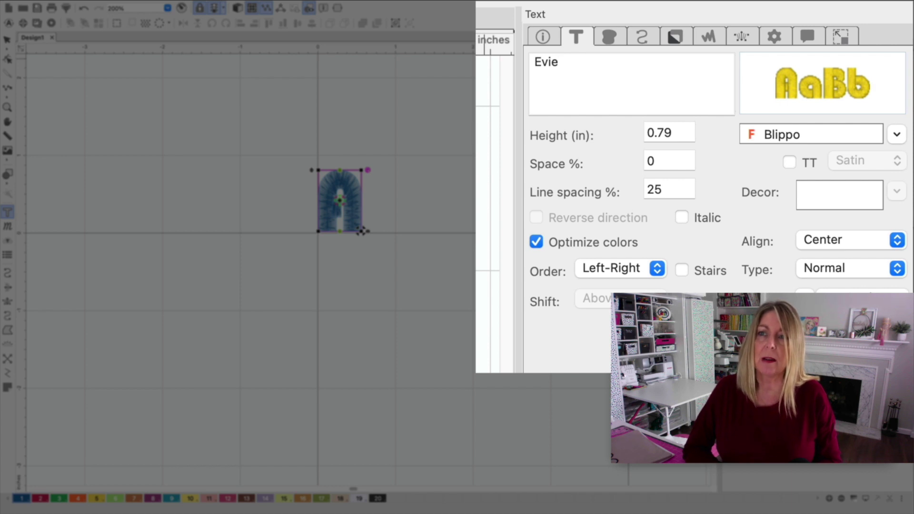
{"action": "scroll", "coordinate": [362, 231], "scroll_direction": "down", "scroll_amount": 2}
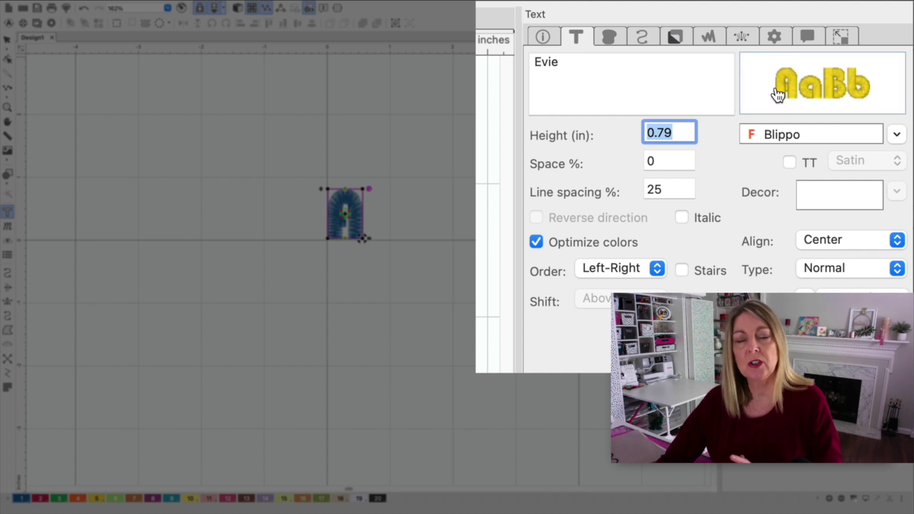
{"action": "left_click", "coordinate": [807, 79]}
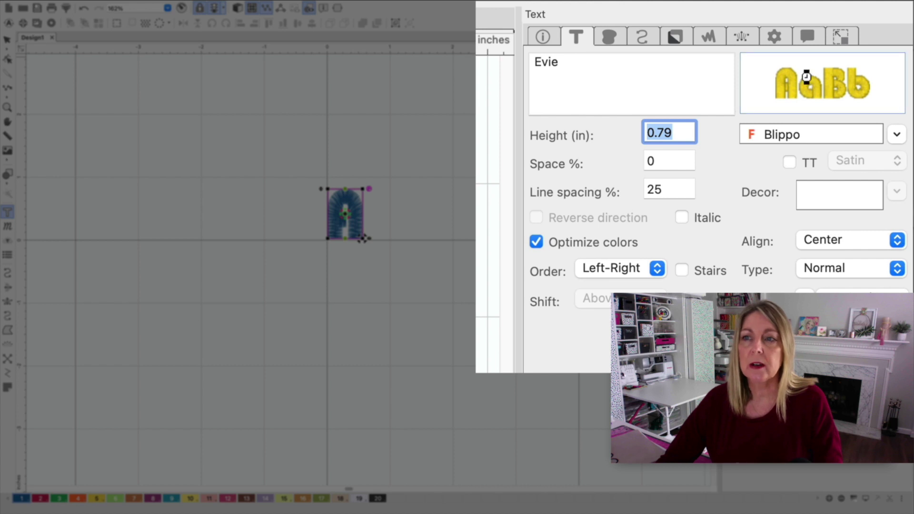
{"action": "scroll", "coordinate": [509, 241], "scroll_direction": "down", "scroll_amount": 3}
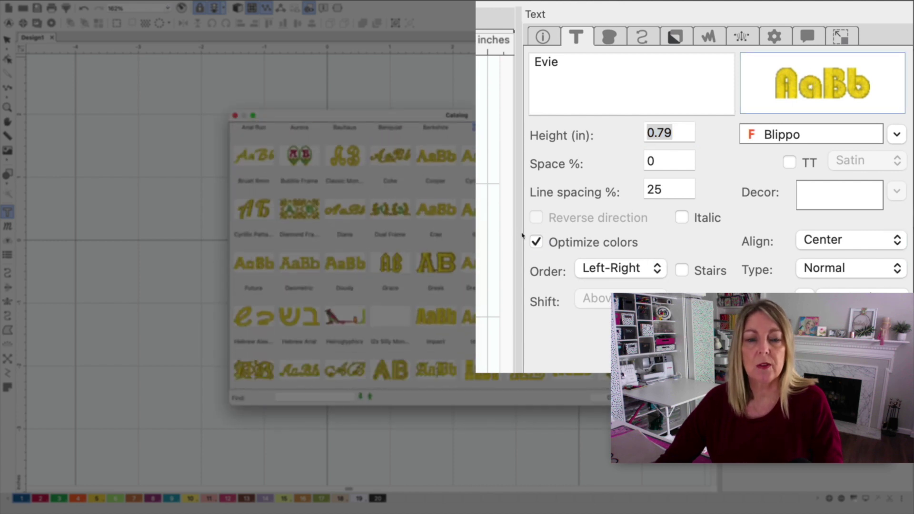
{"action": "scroll", "coordinate": [493, 239], "scroll_direction": "down", "scroll_amount": 10}
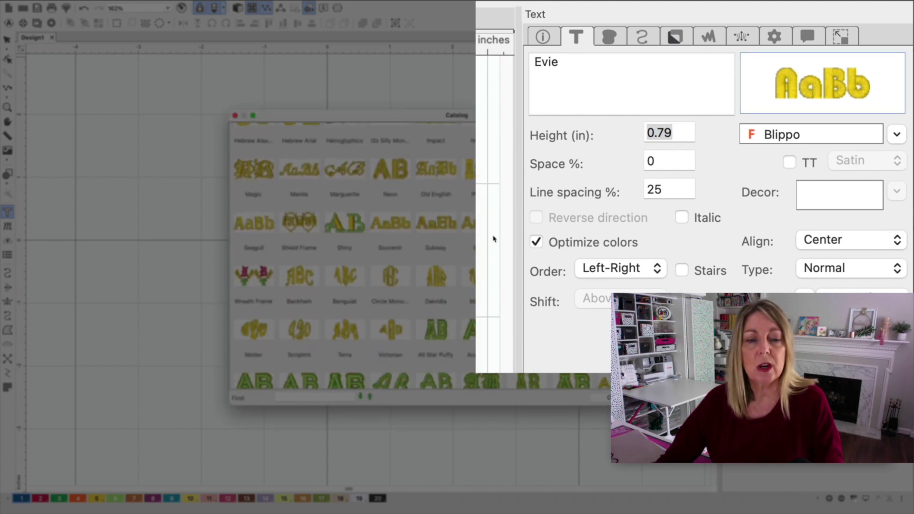
{"action": "scroll", "coordinate": [493, 235], "scroll_direction": "down", "scroll_amount": 3}
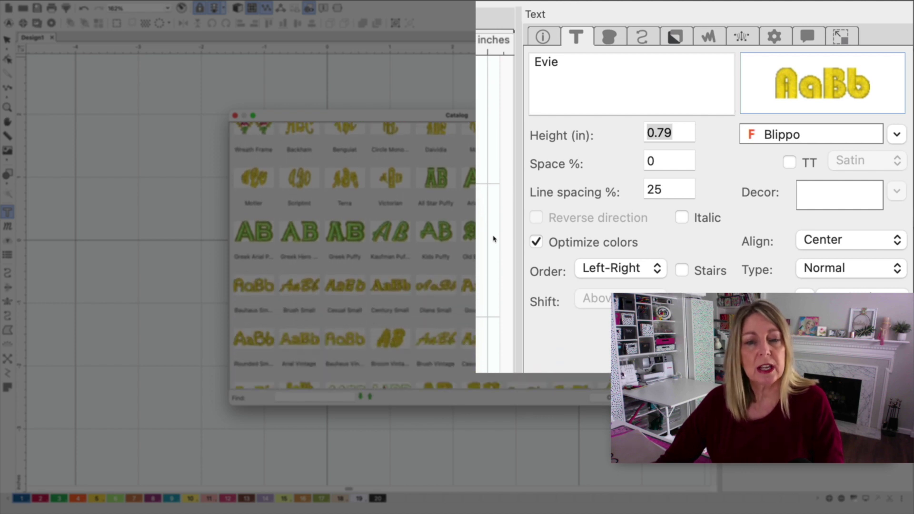
{"action": "scroll", "coordinate": [493, 239], "scroll_direction": "down", "scroll_amount": 3}
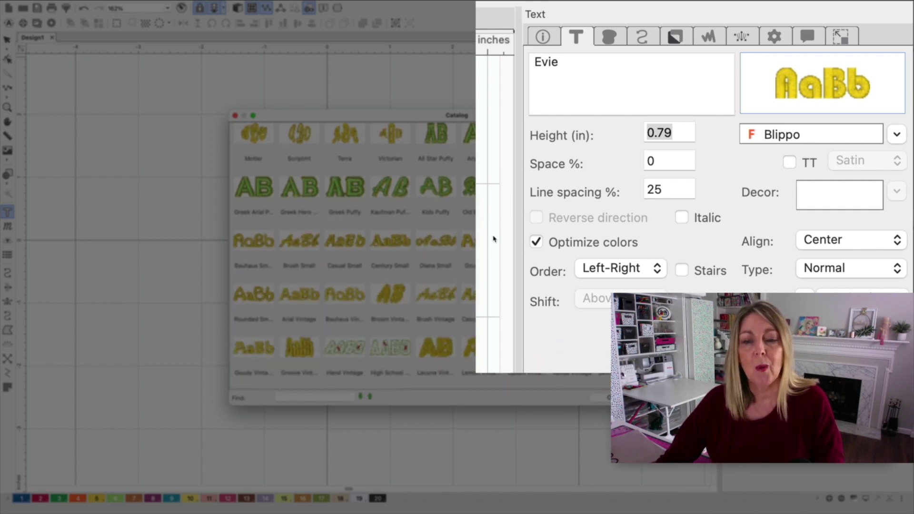
{"action": "scroll", "coordinate": [494, 239], "scroll_direction": "up", "scroll_amount": 6}
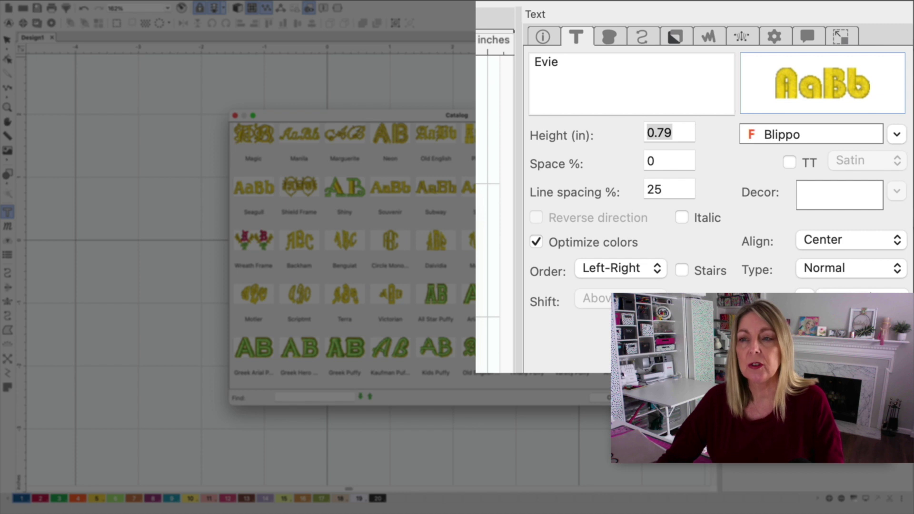
{"action": "key", "text": "Escape"}
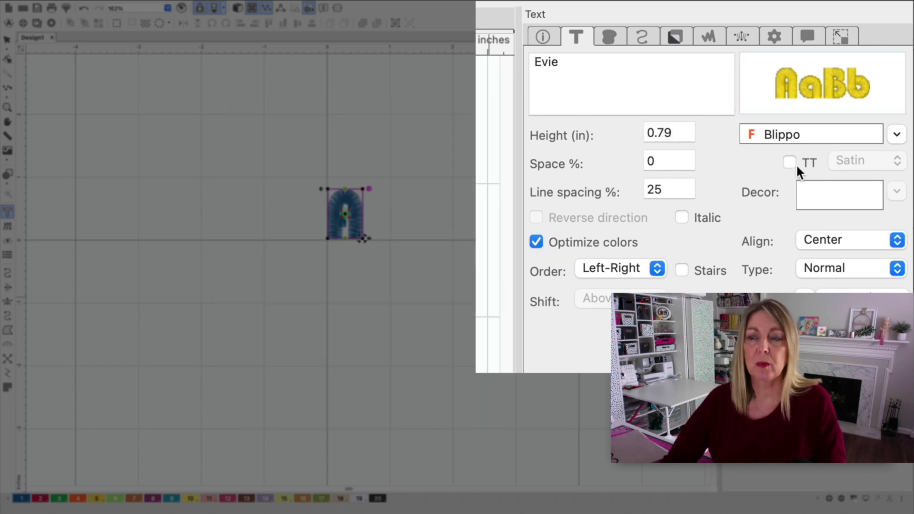
Step: Switch the Evie lettering to TrueType and choose the Carley Co Regular 13 font
{"action": "left_click", "coordinate": [789, 162]}
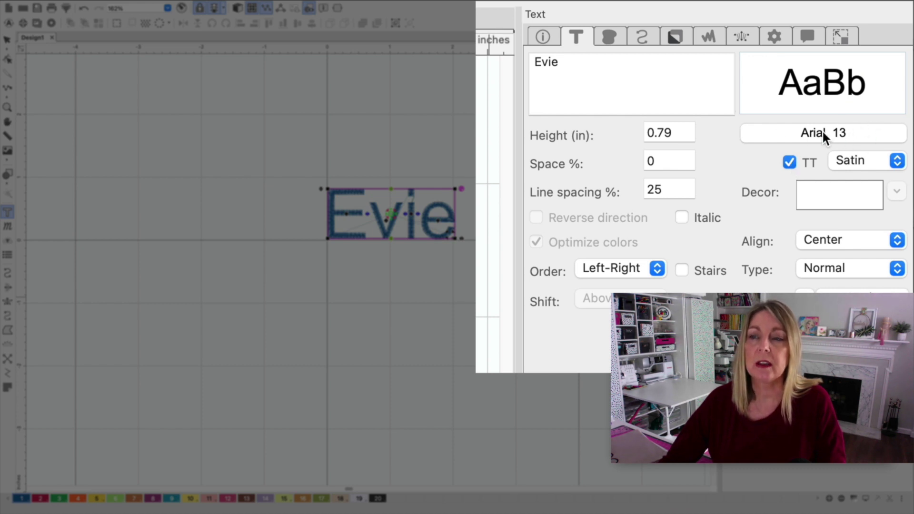
{"action": "left_click", "coordinate": [849, 130]}
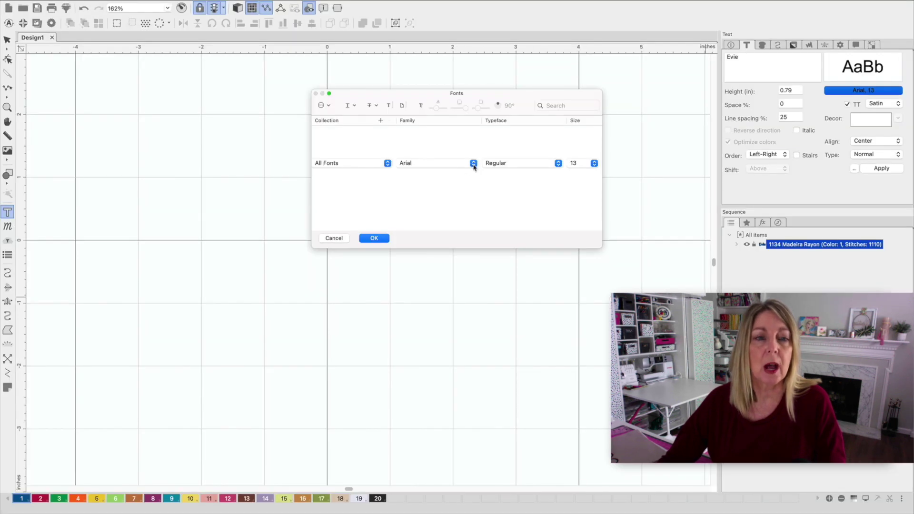
{"action": "left_click", "coordinate": [473, 163]}
{"action": "scroll", "coordinate": [473, 167], "scroll_direction": "down", "scroll_amount": 15}
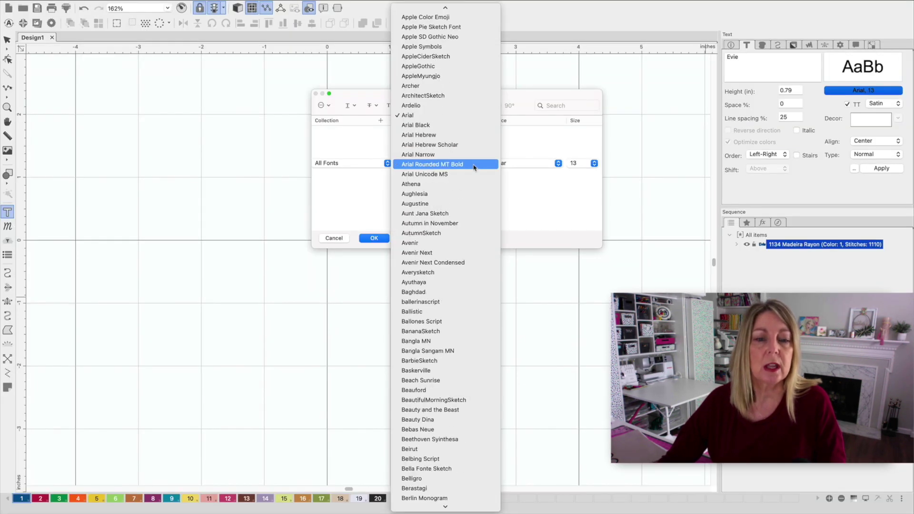
{"action": "scroll", "coordinate": [474, 168], "scroll_direction": "down", "scroll_amount": 10}
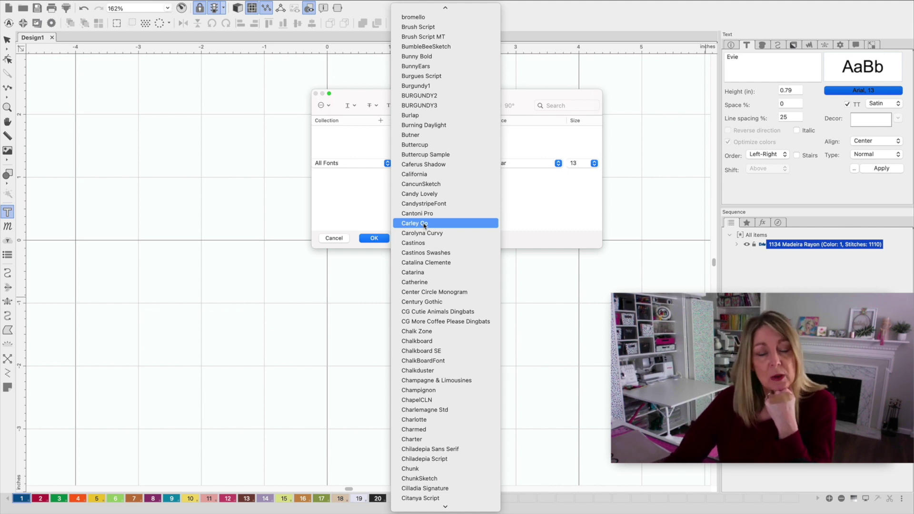
{"action": "left_click", "coordinate": [417, 223]}
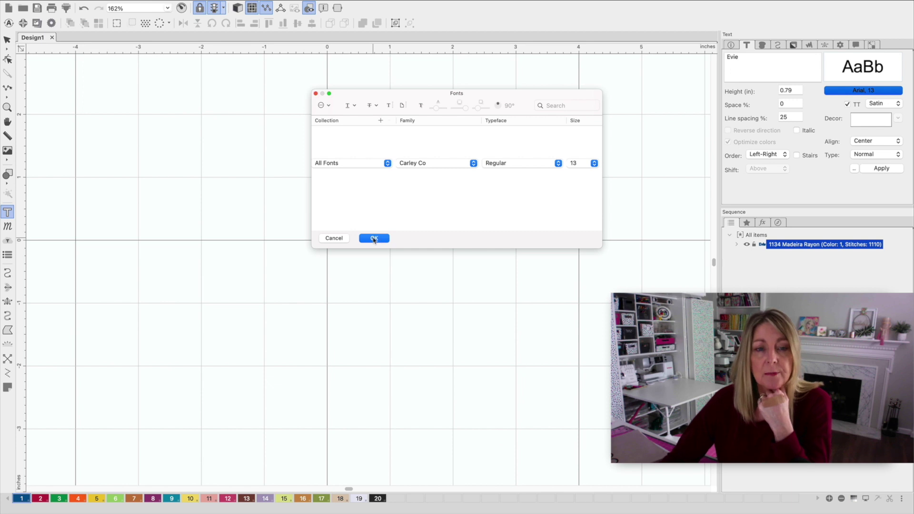
{"action": "left_click", "coordinate": [374, 239]}
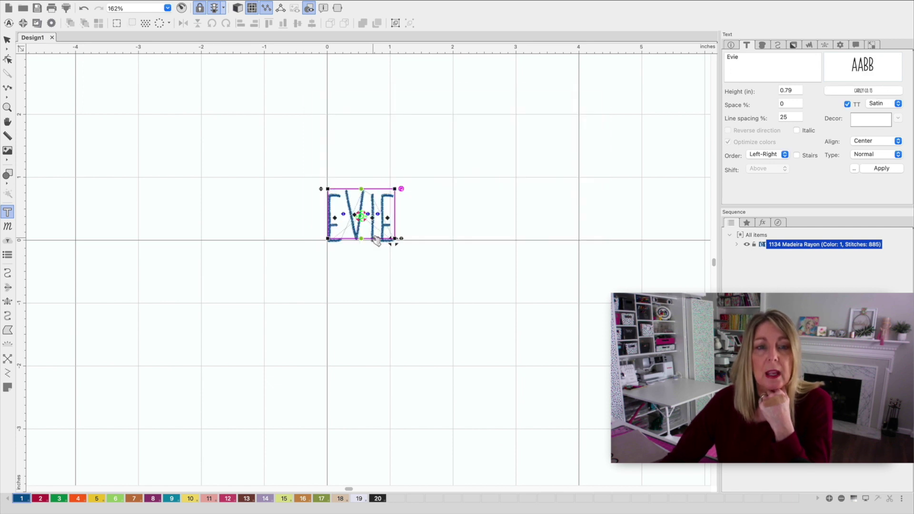
Step: Change the Evie lettering's font to the CLN-TotallyReally script font
{"action": "left_click", "coordinate": [893, 92]}
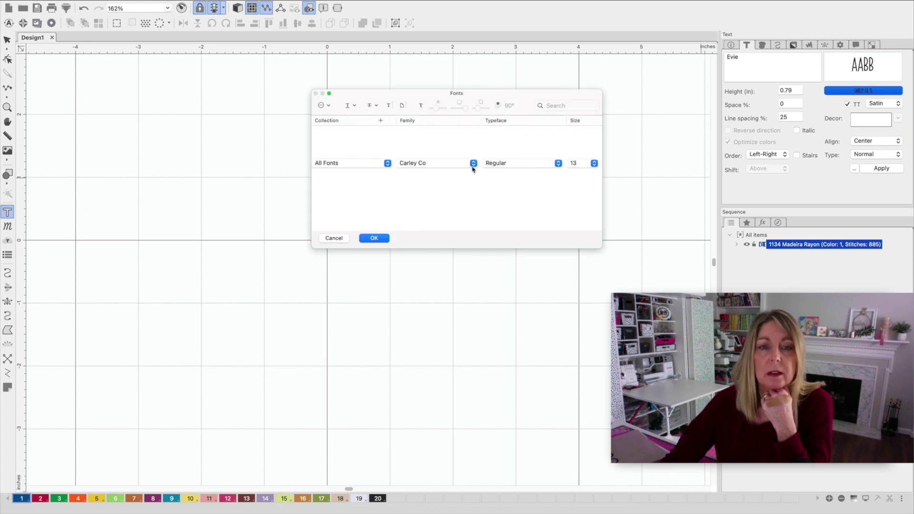
{"action": "left_click", "coordinate": [474, 165]}
{"action": "scroll", "coordinate": [417, 246], "scroll_direction": "down", "scroll_amount": 5}
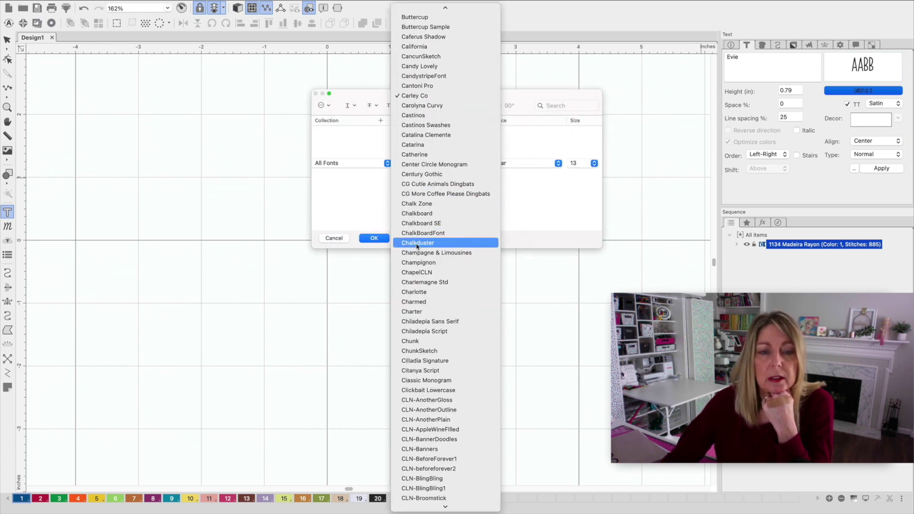
{"action": "scroll", "coordinate": [417, 246], "scroll_direction": "down", "scroll_amount": 10}
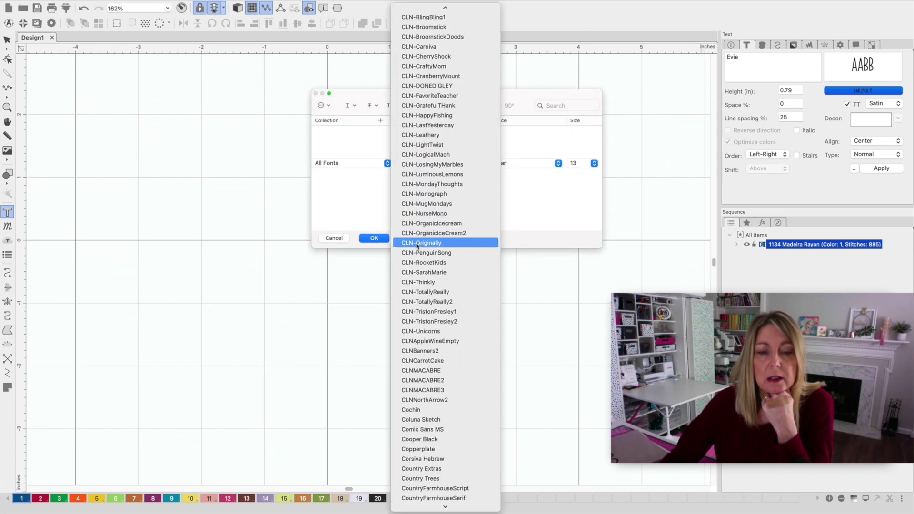
{"action": "left_click", "coordinate": [428, 292]}
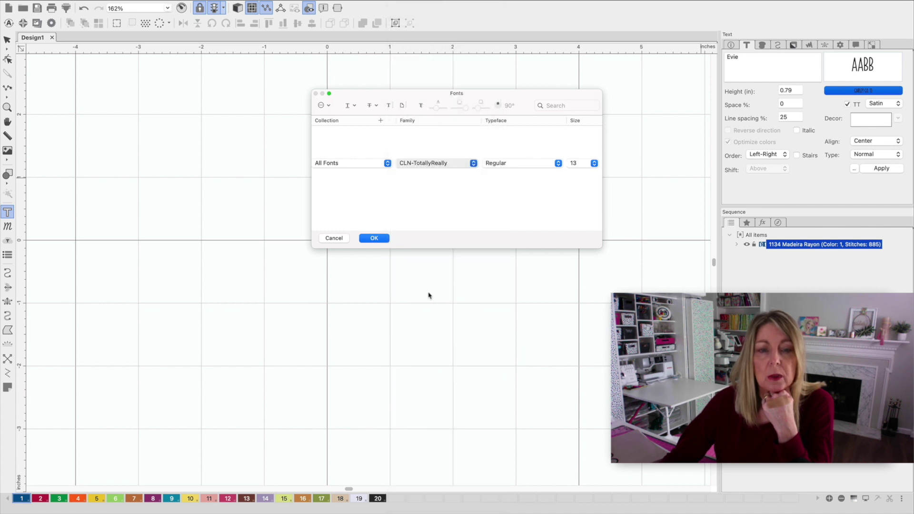
{"action": "left_click", "coordinate": [375, 238]}
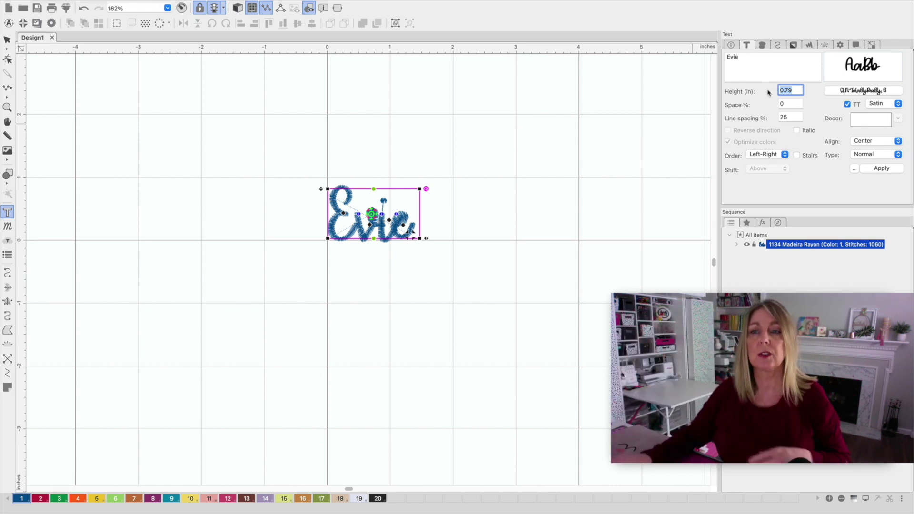
Step: Set the Evie lettering height to 3.00 inches and apply it
{"action": "type", "text": "3"}
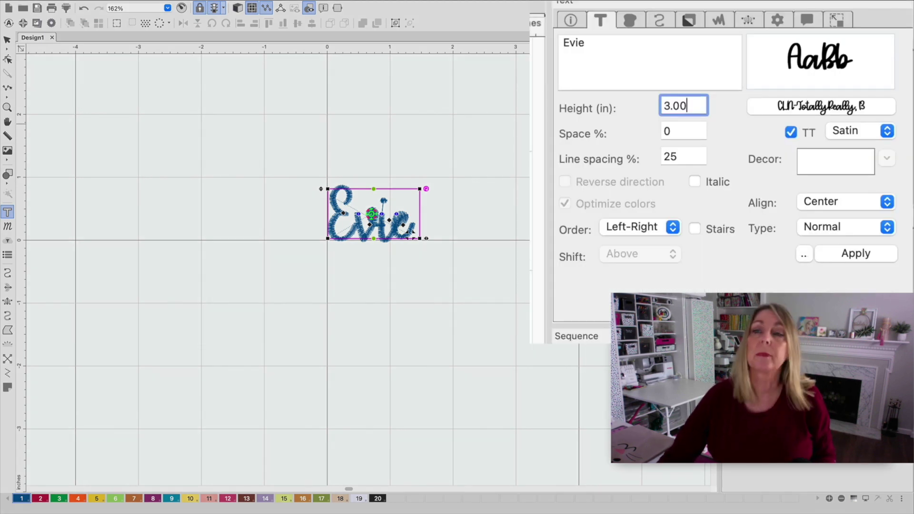
{"action": "key", "text": "Tab"}
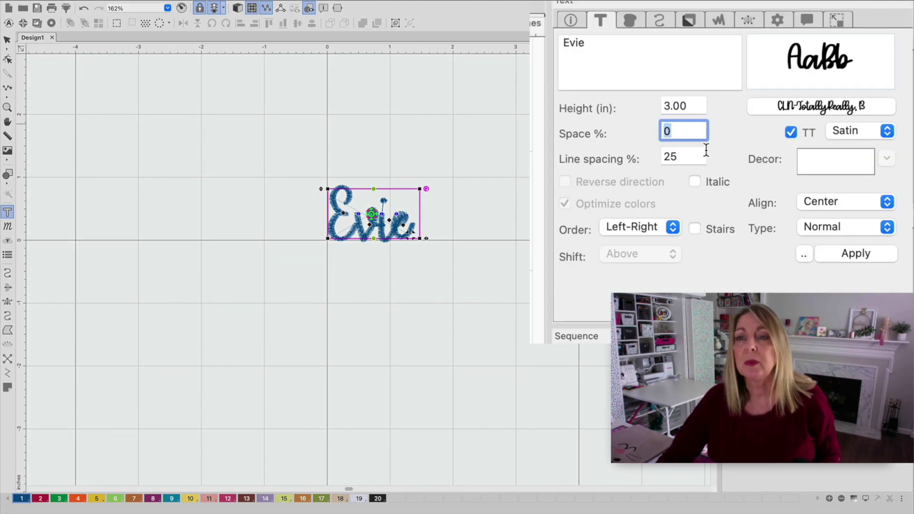
{"action": "key", "text": "Tab"}
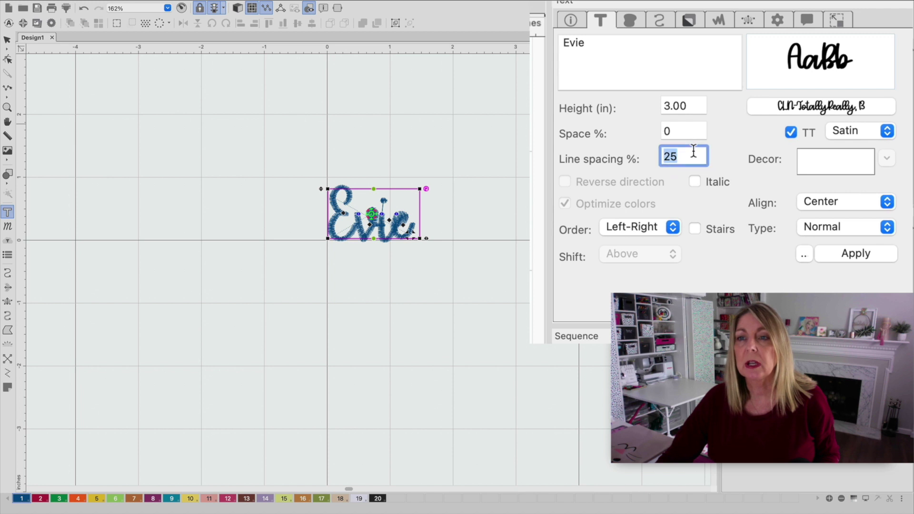
{"action": "left_click", "coordinate": [846, 251]}
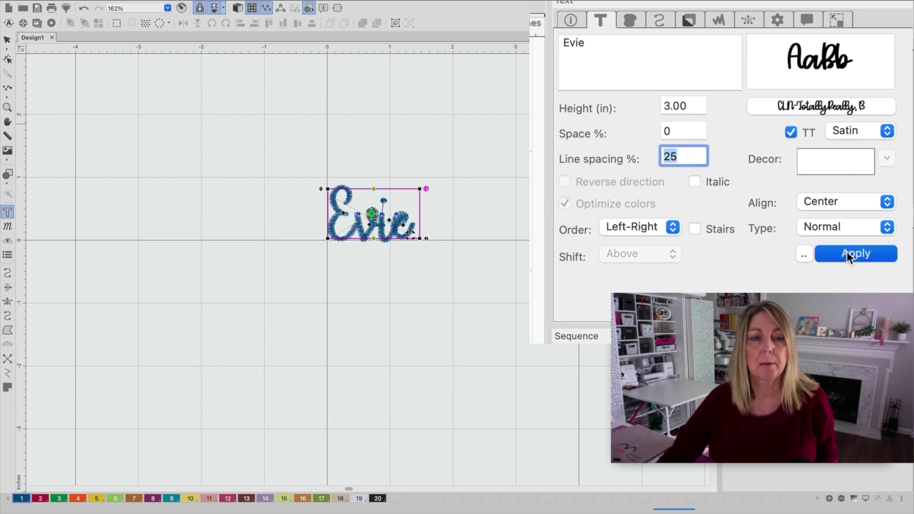
{"action": "scroll", "coordinate": [490, 187], "scroll_direction": "down", "scroll_amount": 5}
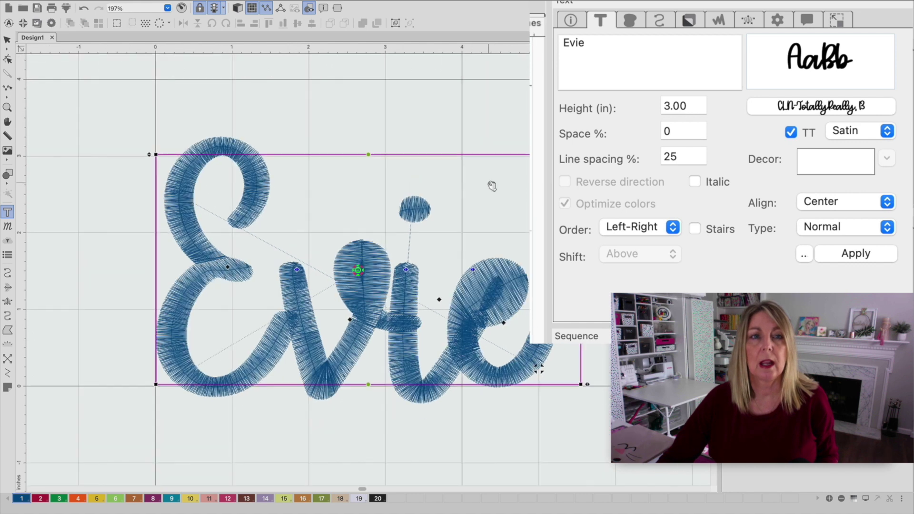
{"action": "scroll", "coordinate": [497, 190], "scroll_direction": "down", "scroll_amount": 1}
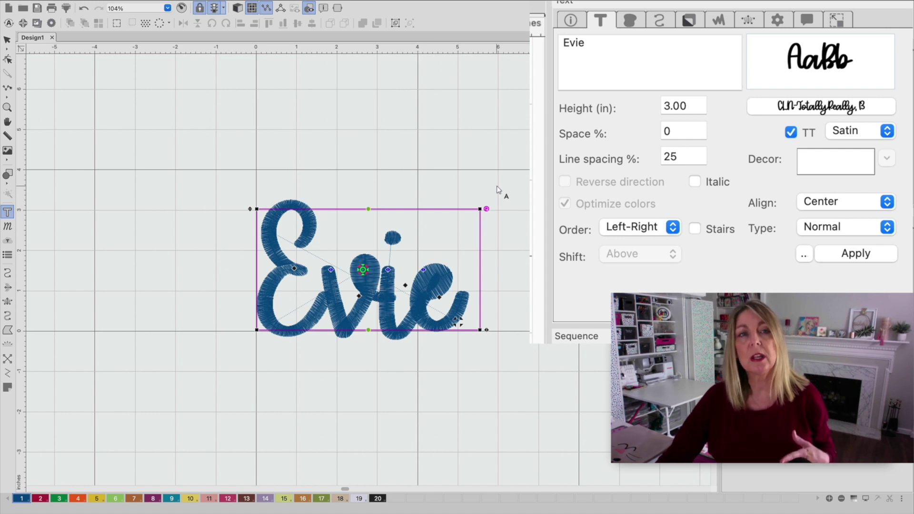
{"action": "scroll", "coordinate": [496, 185], "scroll_direction": "down", "scroll_amount": 3}
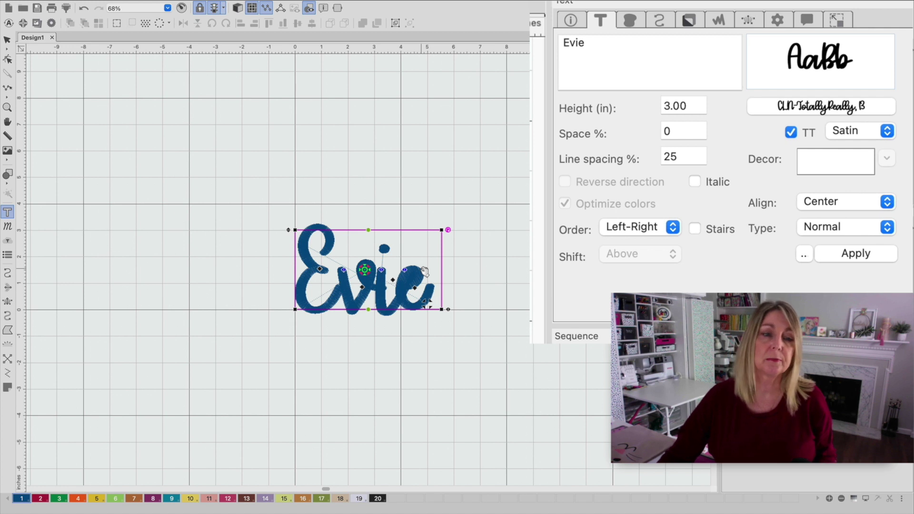
{"action": "left_click", "coordinate": [871, 107]}
Step: Switch the lettering font to CLN-SarahMarie block capitals and apply it
{"action": "left_click", "coordinate": [472, 166]}
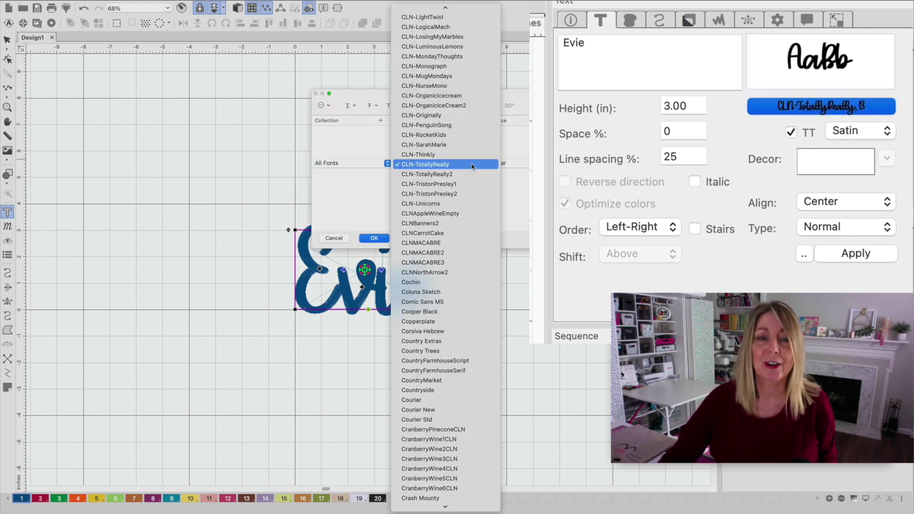
{"action": "left_click", "coordinate": [460, 175]}
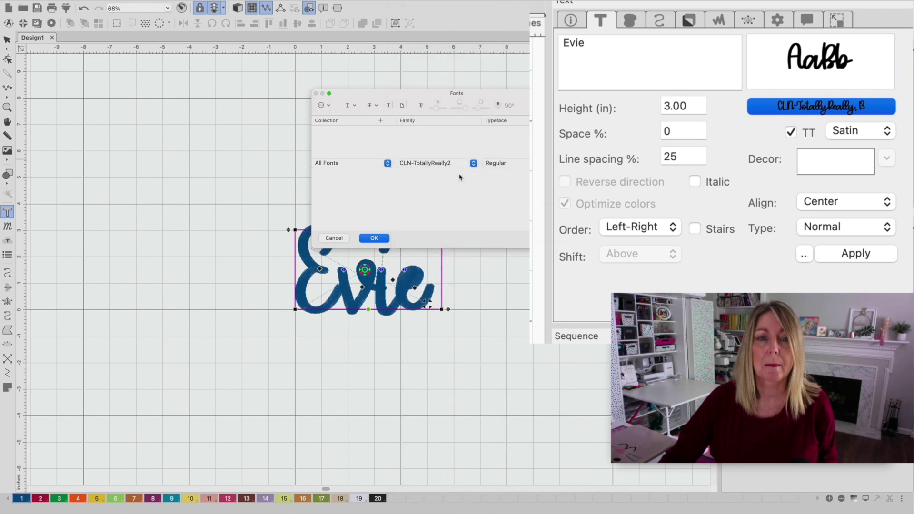
{"action": "left_click", "coordinate": [474, 164]}
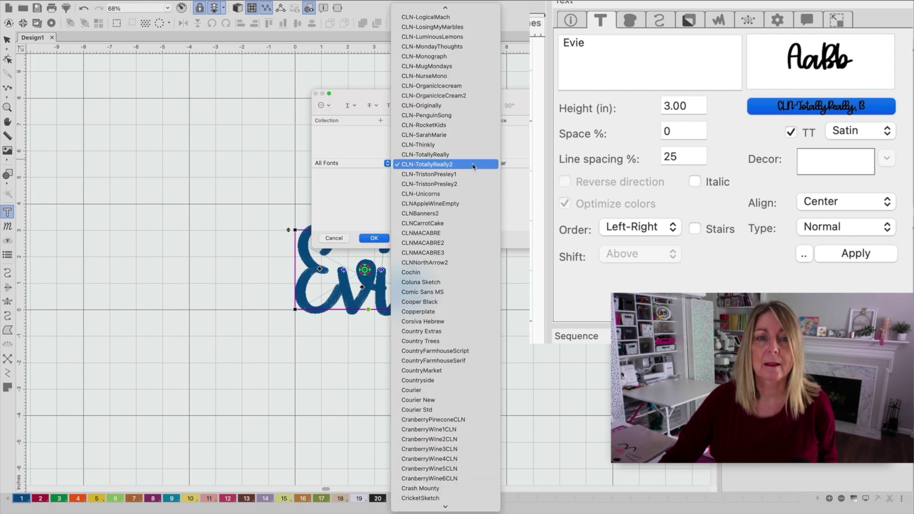
{"action": "left_click", "coordinate": [460, 138]}
{"action": "left_click", "coordinate": [375, 237]}
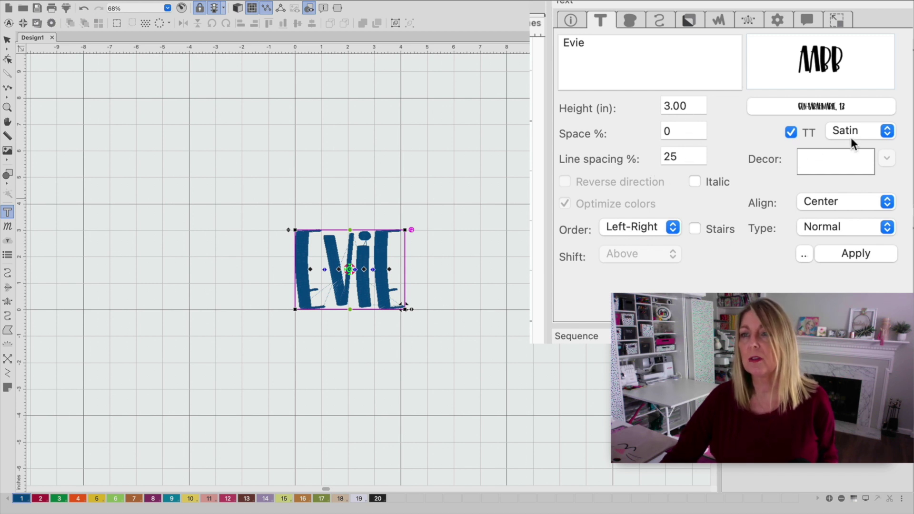
{"action": "left_click", "coordinate": [848, 254]}
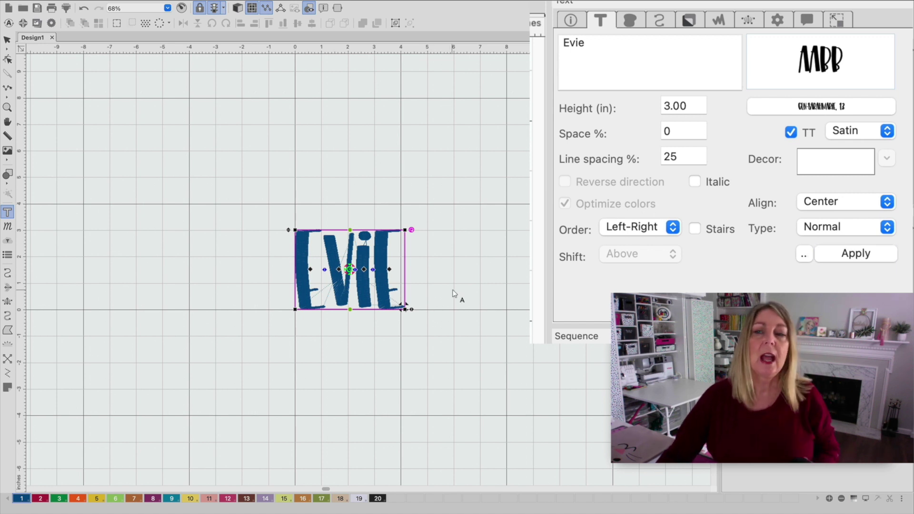
Step: Set the lettering's satin fill density to 0.35 mm and apply it
{"action": "left_click", "coordinate": [633, 19]}
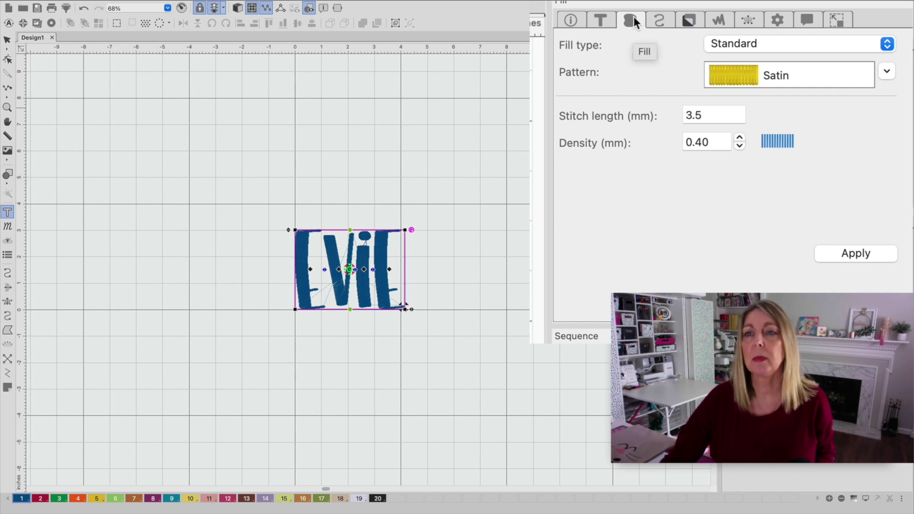
{"action": "double_click", "coordinate": [718, 142]}
{"action": "type", "text": ".35"}
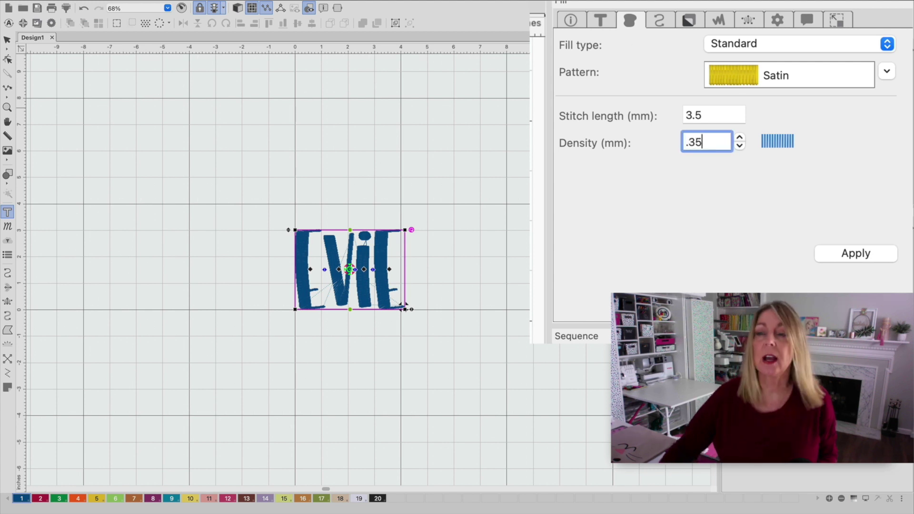
{"action": "left_click", "coordinate": [855, 263]}
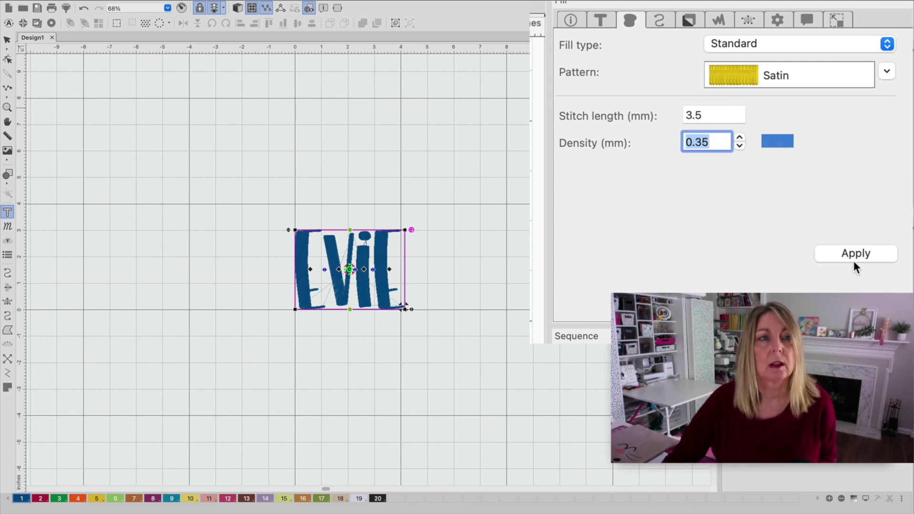
{"action": "left_click", "coordinate": [853, 257]}
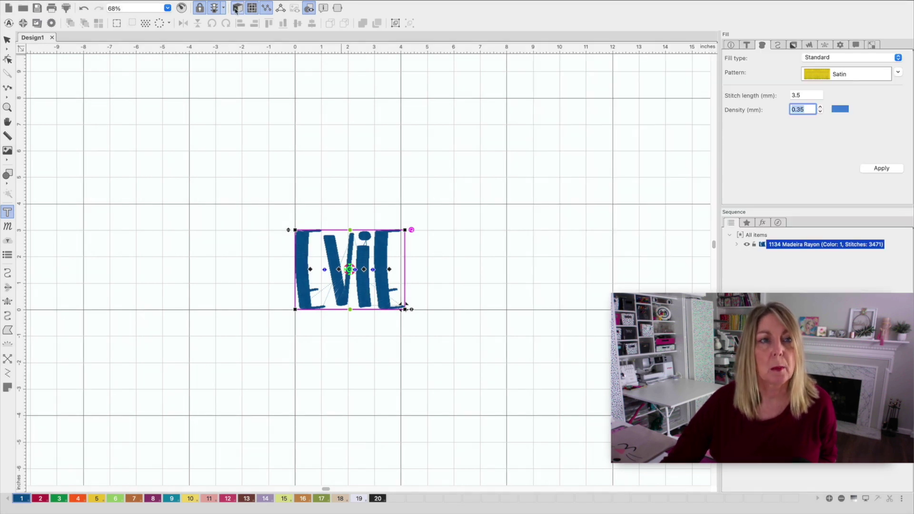
{"action": "left_click", "coordinate": [237, 8]}
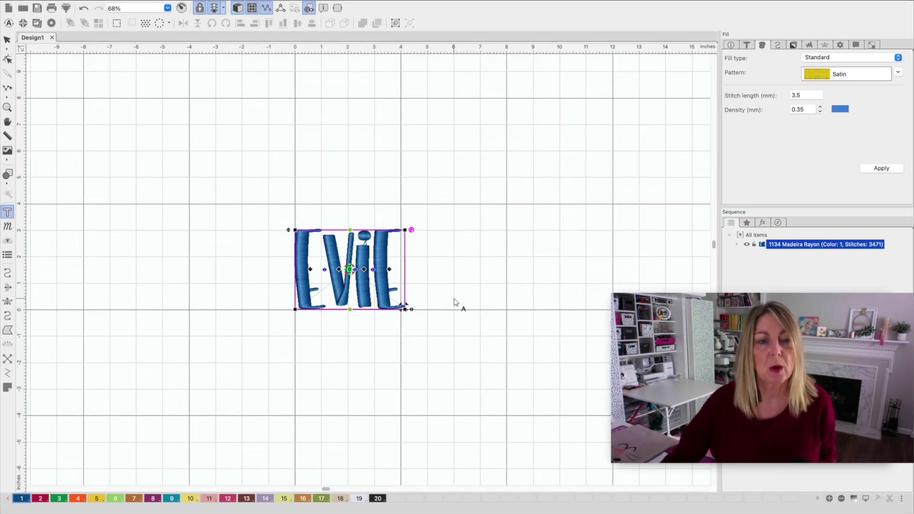
Step: Zoom in on the realistic 3-D stitch preview of Evie, then reselect the text
{"action": "scroll", "coordinate": [456, 302], "scroll_direction": "up", "scroll_amount": 5}
{"action": "scroll", "coordinate": [455, 301], "scroll_direction": "down", "scroll_amount": 4}
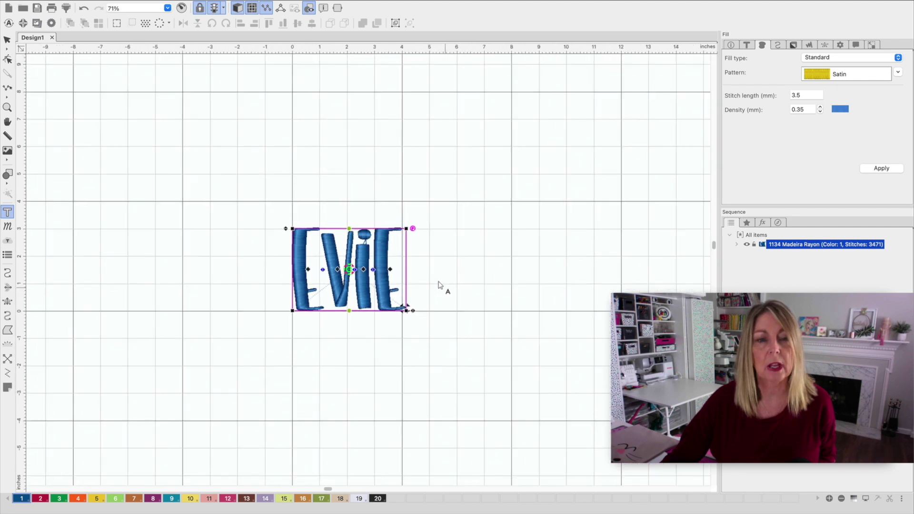
{"action": "left_click", "coordinate": [429, 275]}
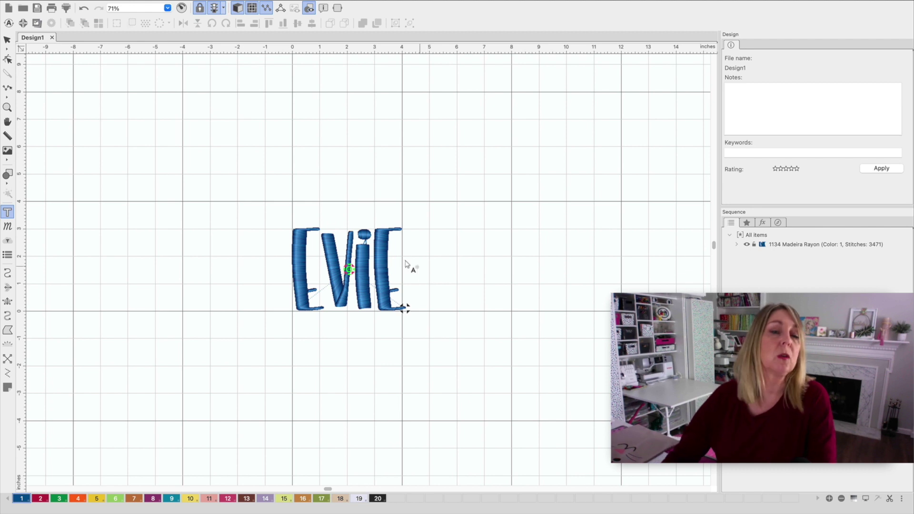
{"action": "scroll", "coordinate": [346, 302], "scroll_direction": "up", "scroll_amount": 2}
{"action": "scroll", "coordinate": [345, 300], "scroll_direction": "up", "scroll_amount": 5}
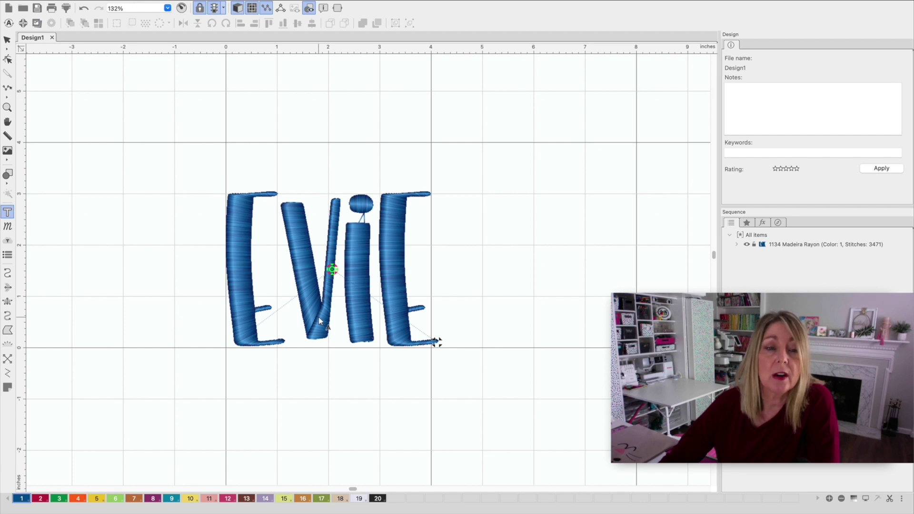
{"action": "left_click", "coordinate": [318, 317]}
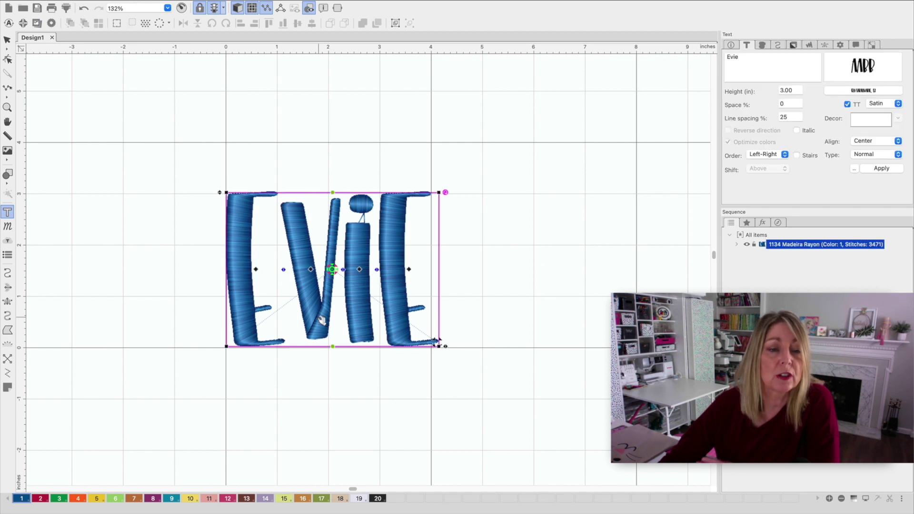
Step: Break Evie into separate letters and show the V's outline points for reshaping
{"action": "right_click", "coordinate": [296, 247]}
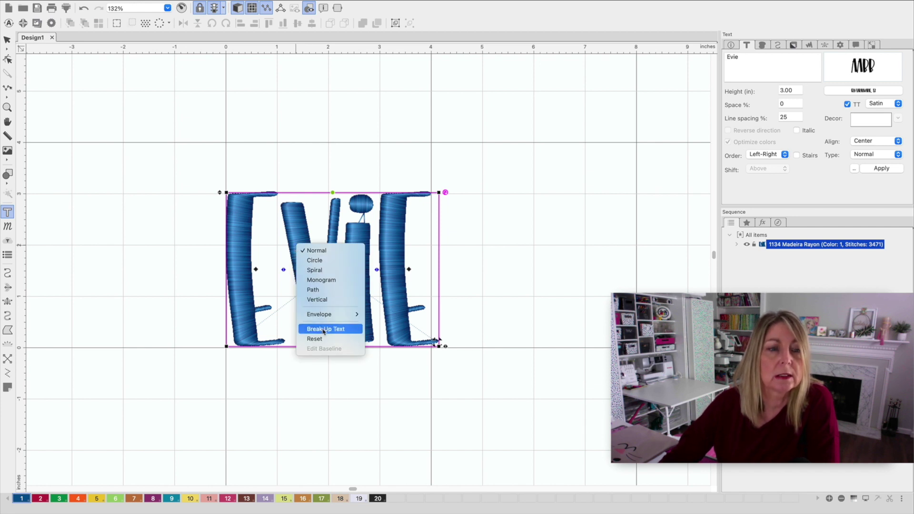
{"action": "left_click", "coordinate": [328, 332]}
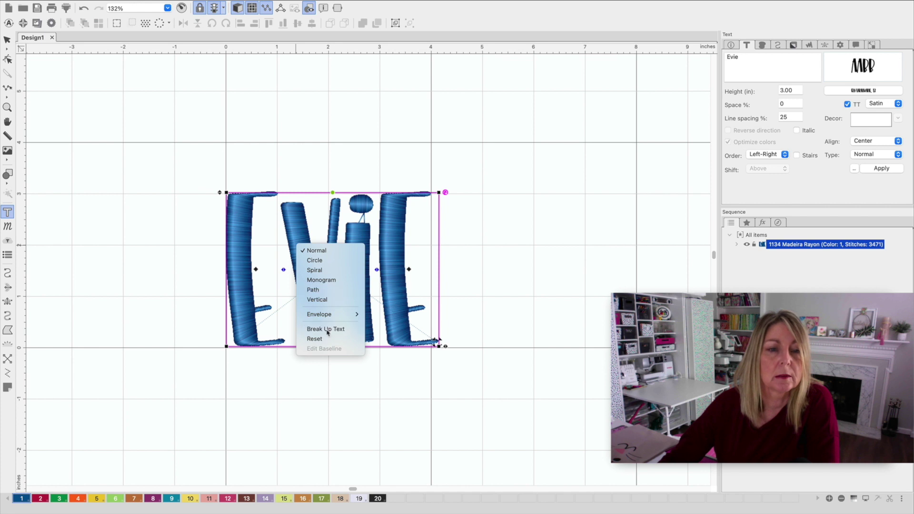
{"action": "left_click", "coordinate": [322, 375]}
{"action": "left_click", "coordinate": [321, 324]}
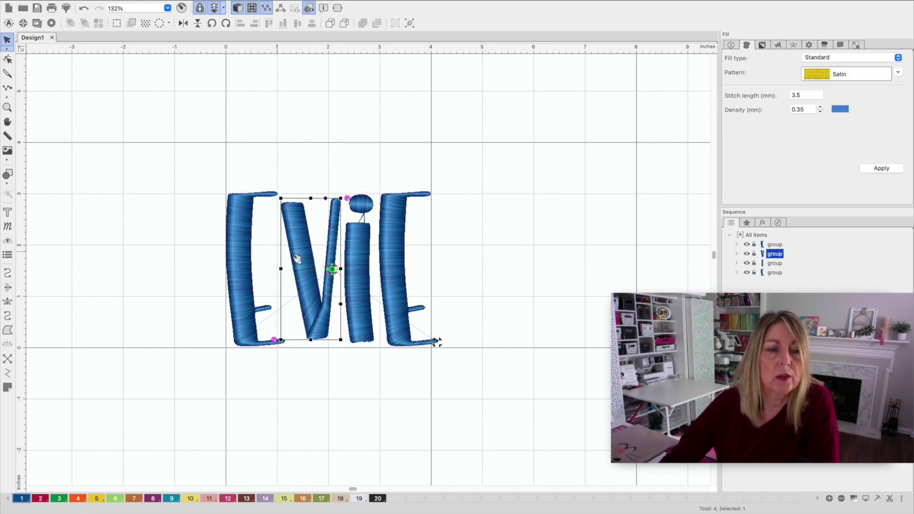
{"action": "left_click", "coordinate": [8, 59]}
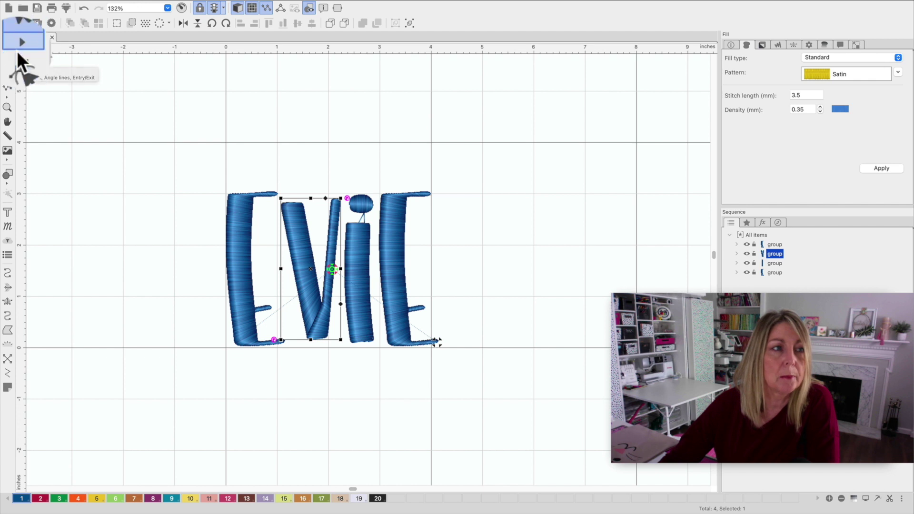
{"action": "left_click", "coordinate": [8, 60]}
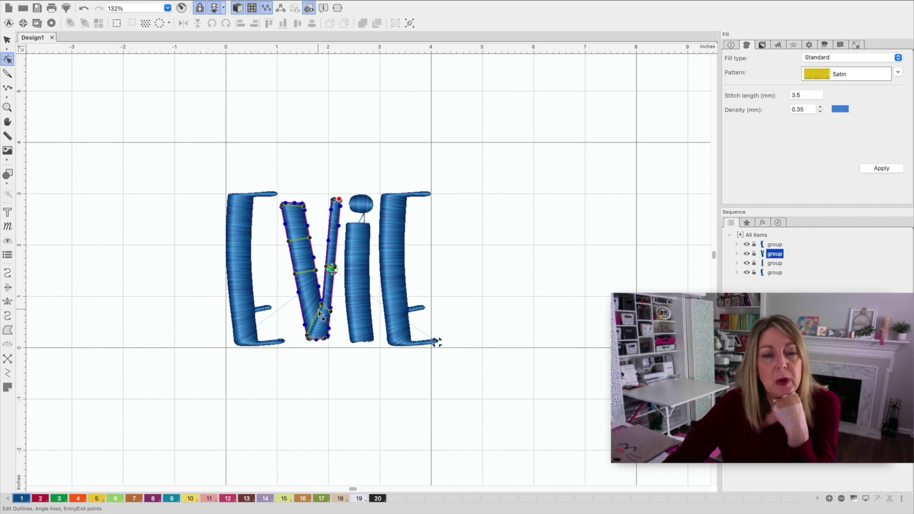
{"action": "right_click", "coordinate": [319, 311]}
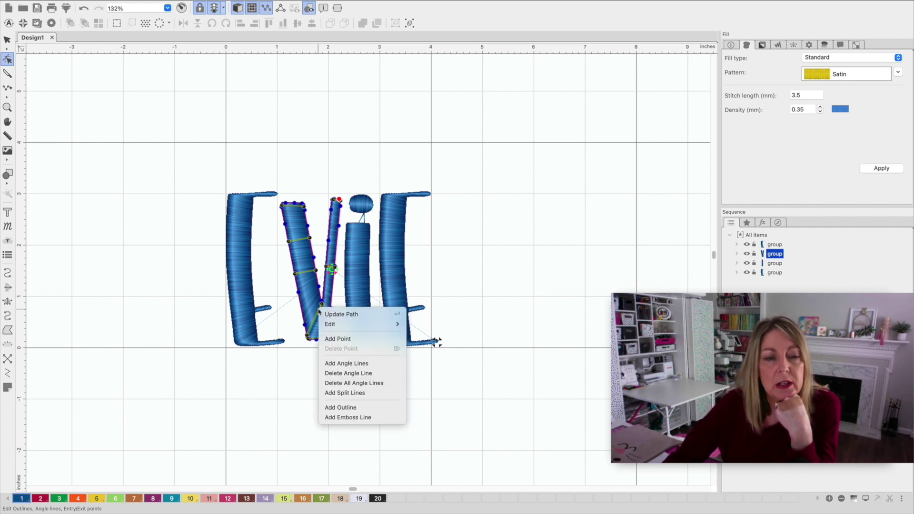
{"action": "mouse_move", "coordinate": [336, 324]}
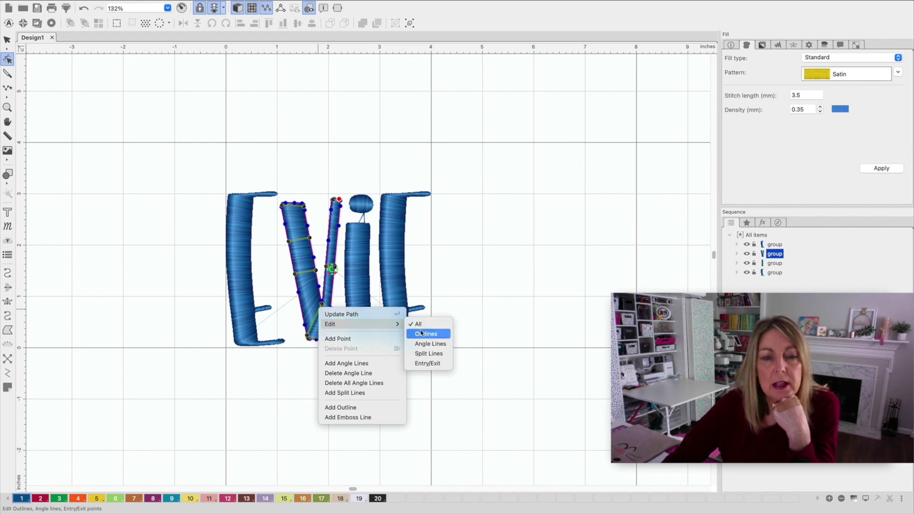
{"action": "left_click", "coordinate": [420, 353]}
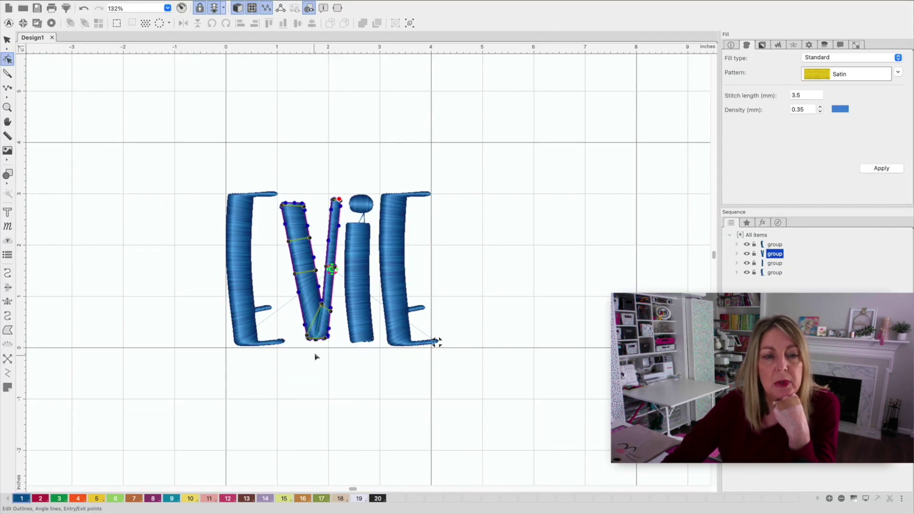
{"action": "left_click", "coordinate": [315, 356]}
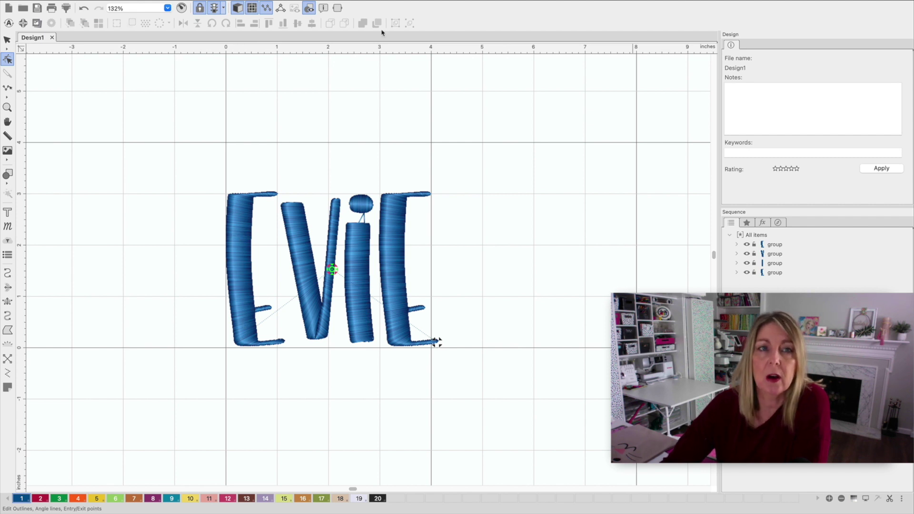
Step: Select all four letters and give them a Smooth fill at 3.5 mm length, 0.35 mm density
{"action": "left_click", "coordinate": [249, 219]}
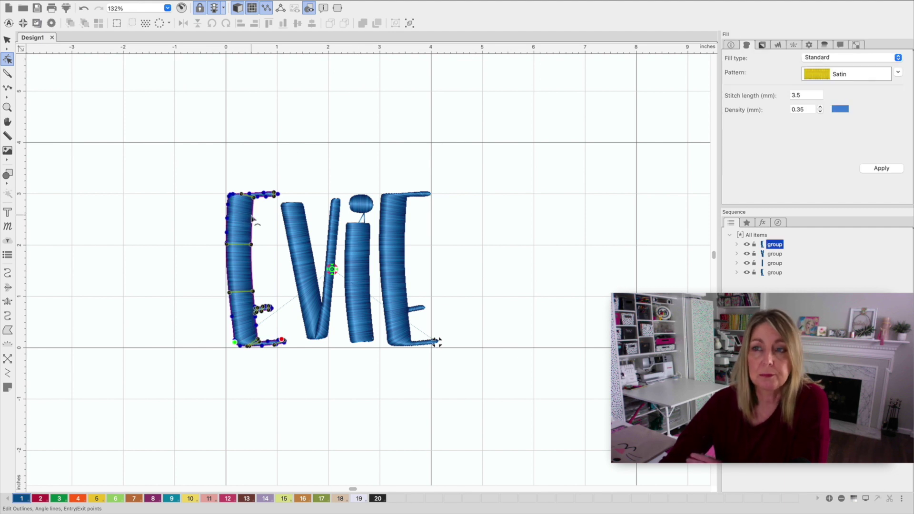
{"action": "left_click", "coordinate": [8, 41]}
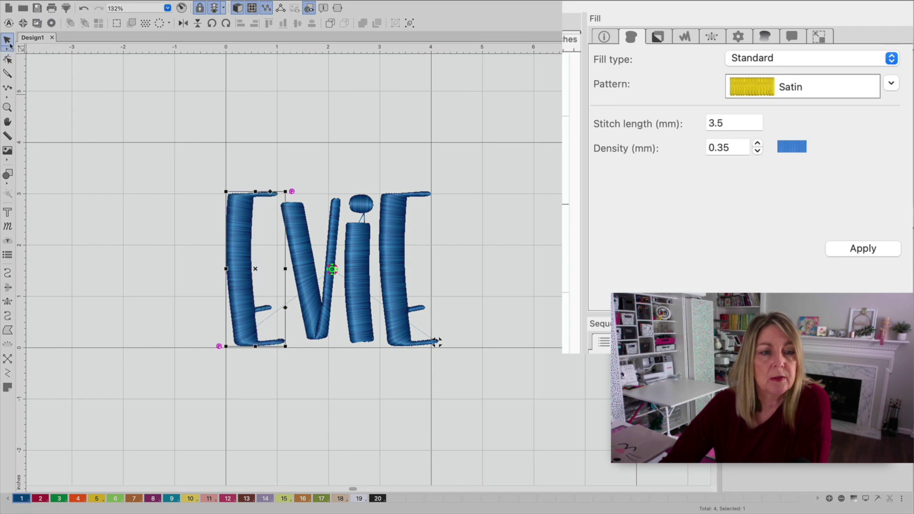
{"action": "key", "text": "super+a"}
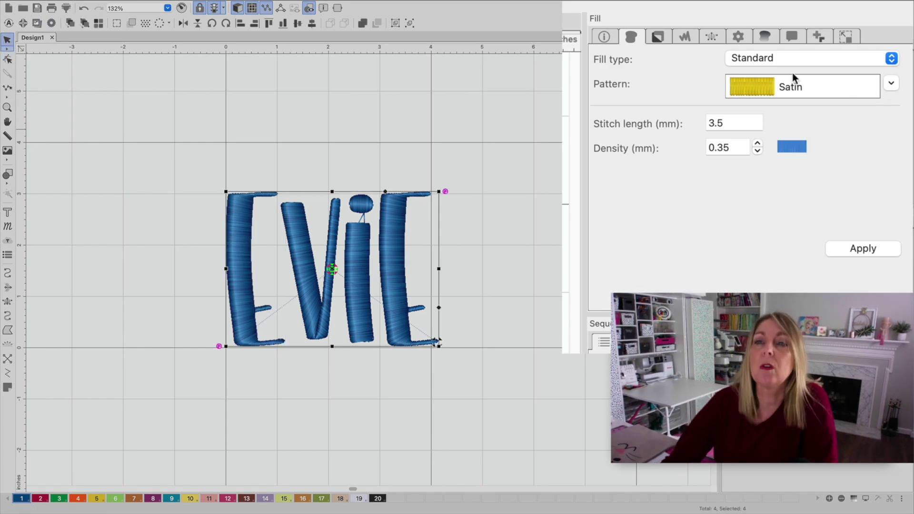
{"action": "left_click", "coordinate": [890, 85]}
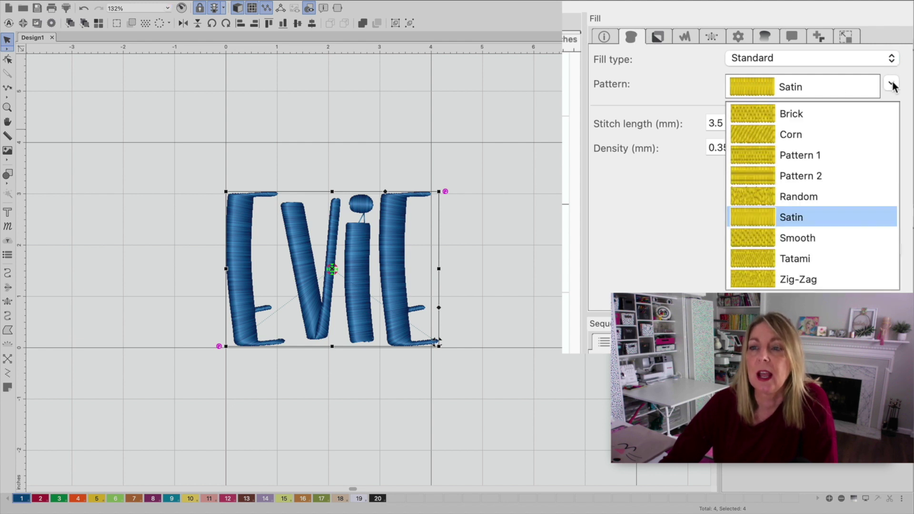
{"action": "left_click", "coordinate": [749, 237]}
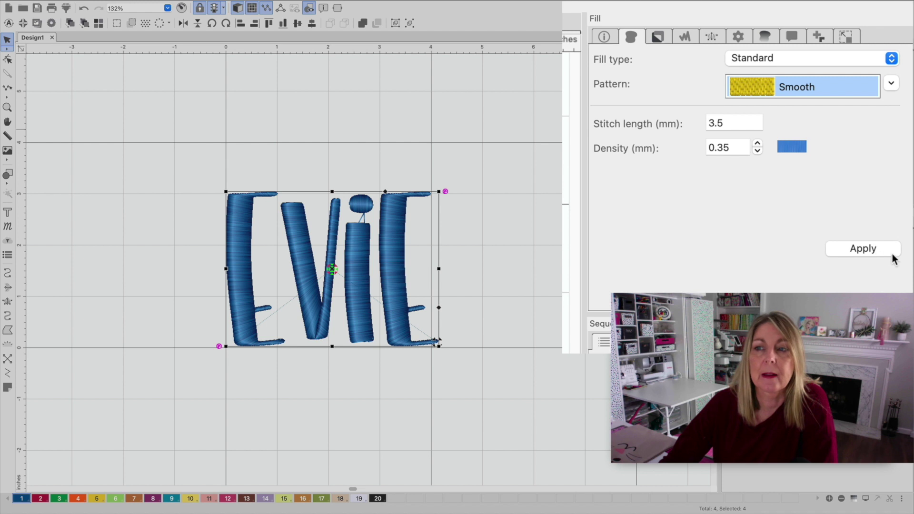
{"action": "left_click", "coordinate": [874, 249]}
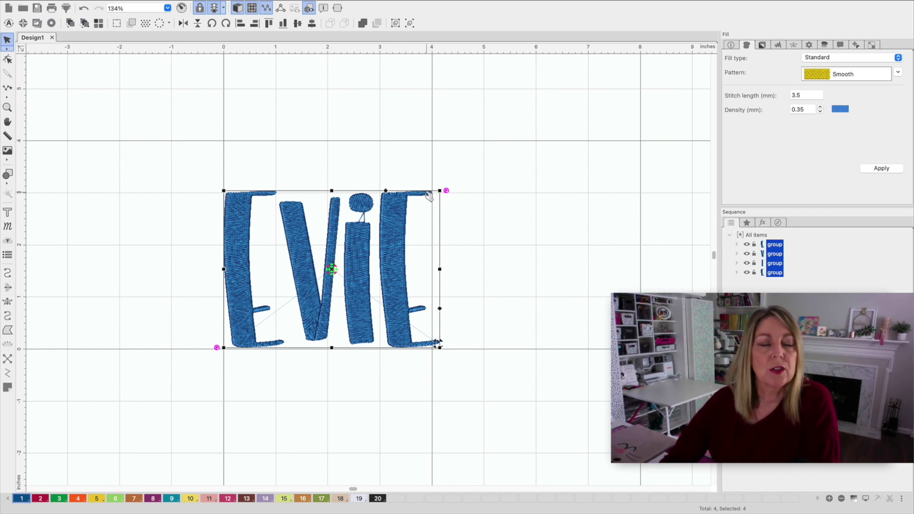
{"action": "left_click", "coordinate": [8, 137]}
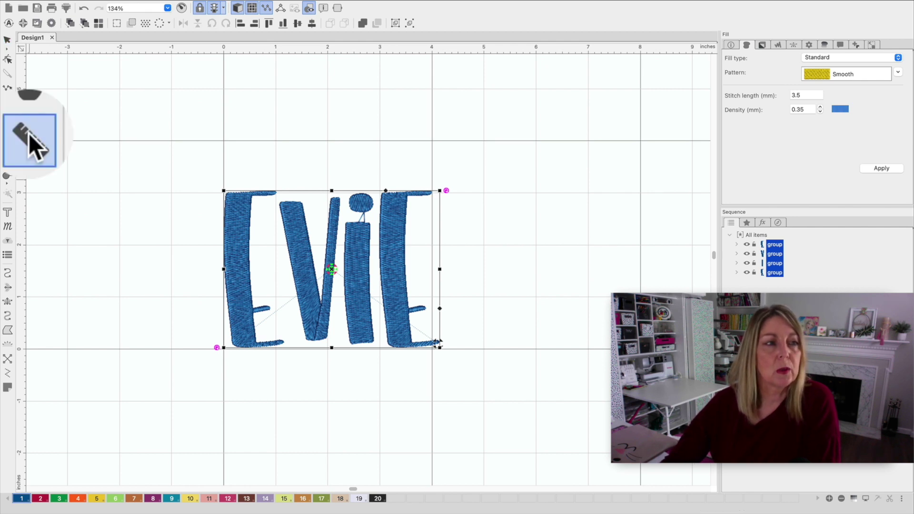
{"action": "left_click_drag", "start_coordinate": [224, 259], "coordinate": [441, 257]}
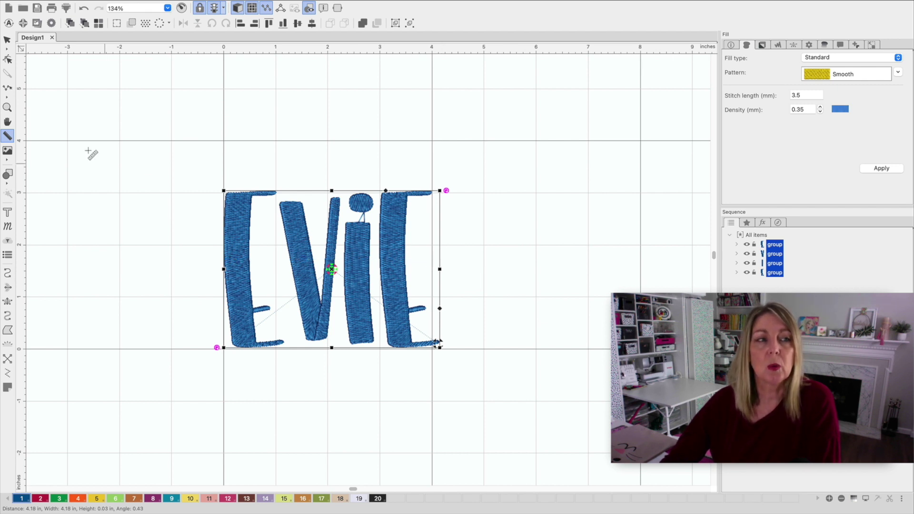
{"action": "left_click", "coordinate": [7, 39]}
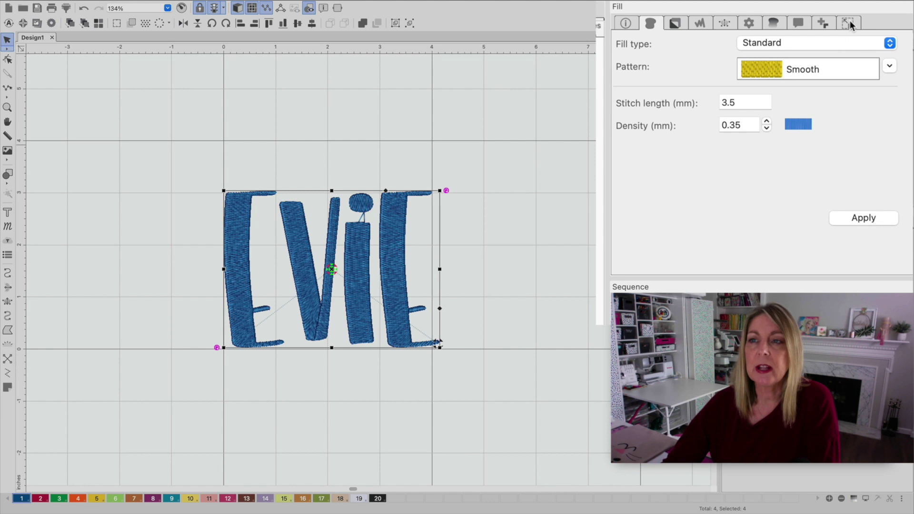
Step: Move the EVIE design to position X 0, Y 0 in the Transform settings
{"action": "left_click", "coordinate": [872, 45]}
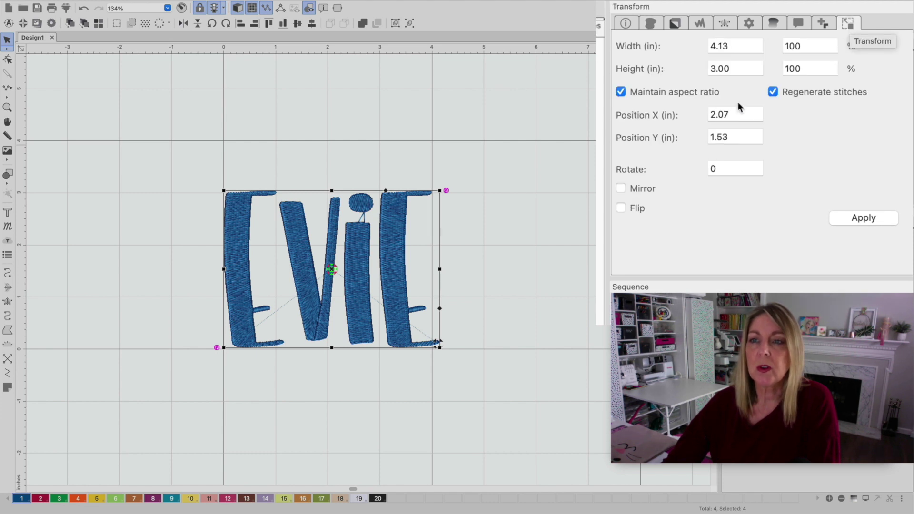
{"action": "double_click", "coordinate": [722, 115]}
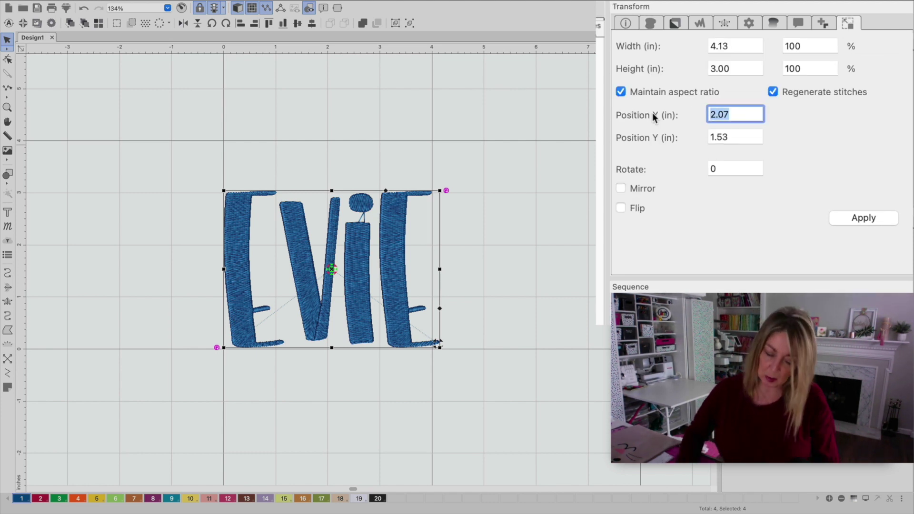
{"action": "type", "text": "0"}
{"action": "key", "text": "Tab"}
{"action": "type", "text": "0"}
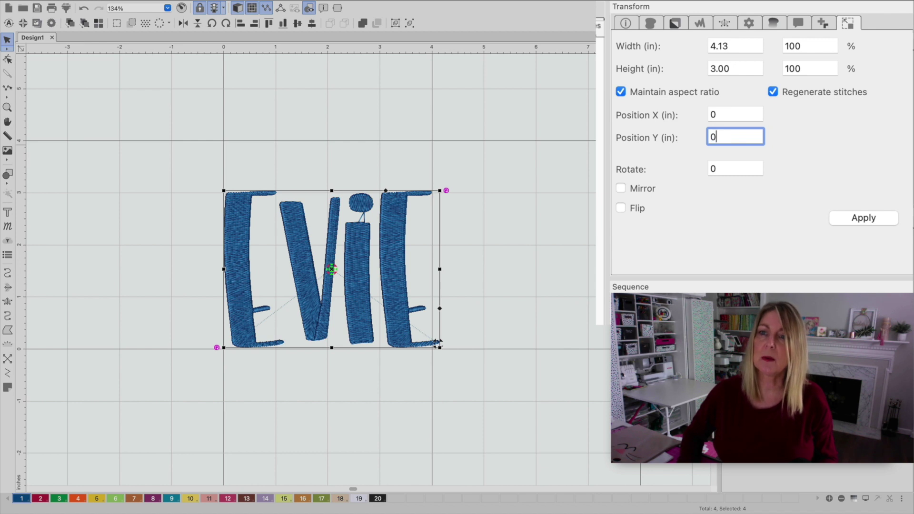
{"action": "key", "text": "Tab"}
{"action": "left_click", "coordinate": [864, 219]}
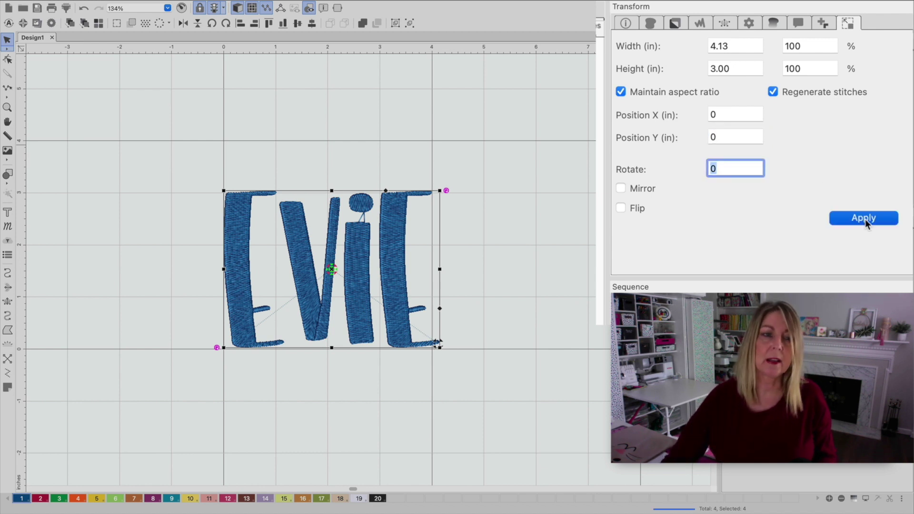
{"action": "scroll", "coordinate": [390, 259], "scroll_direction": "down", "scroll_amount": 1}
{"action": "scroll", "coordinate": [391, 258], "scroll_direction": "down", "scroll_amount": 1}
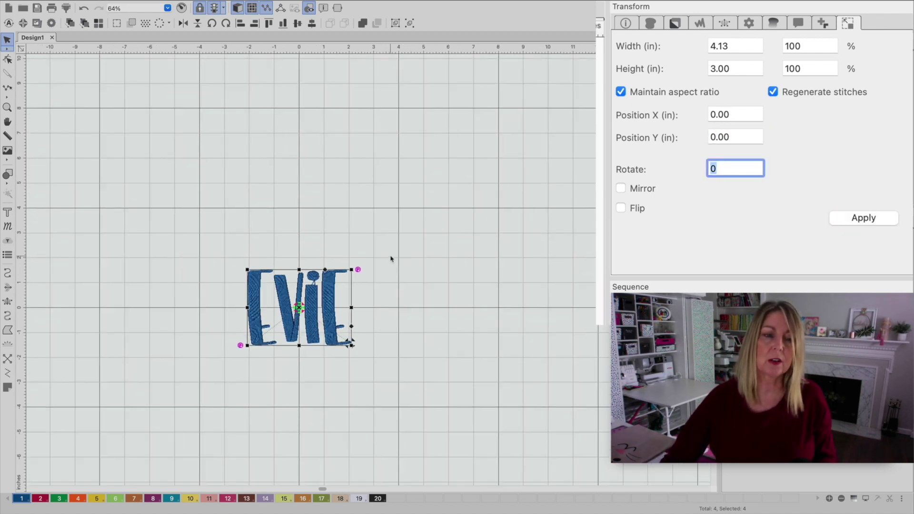
{"action": "scroll", "coordinate": [391, 258], "scroll_direction": "up", "scroll_amount": 1}
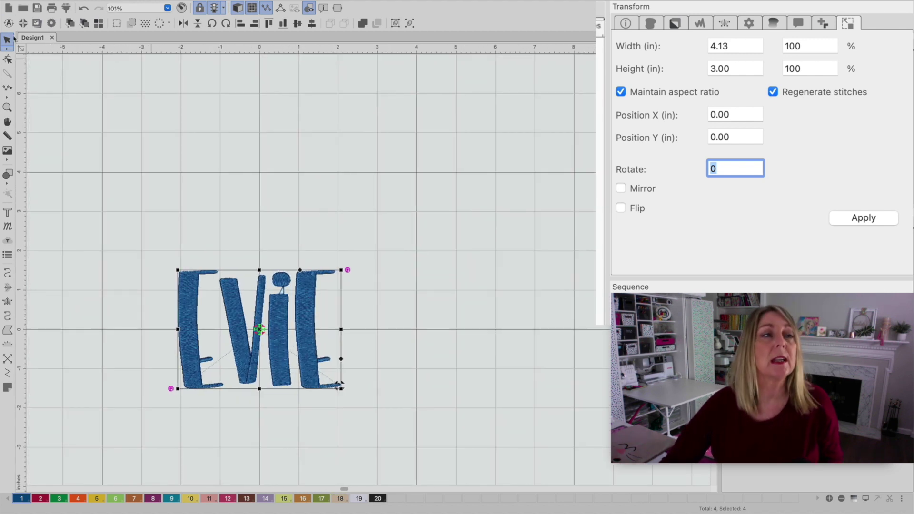
Step: Save the design to the Desktop as the DST file 'Evie Easter bag.dst'
{"action": "mouse_move", "coordinate": [21, 4]}
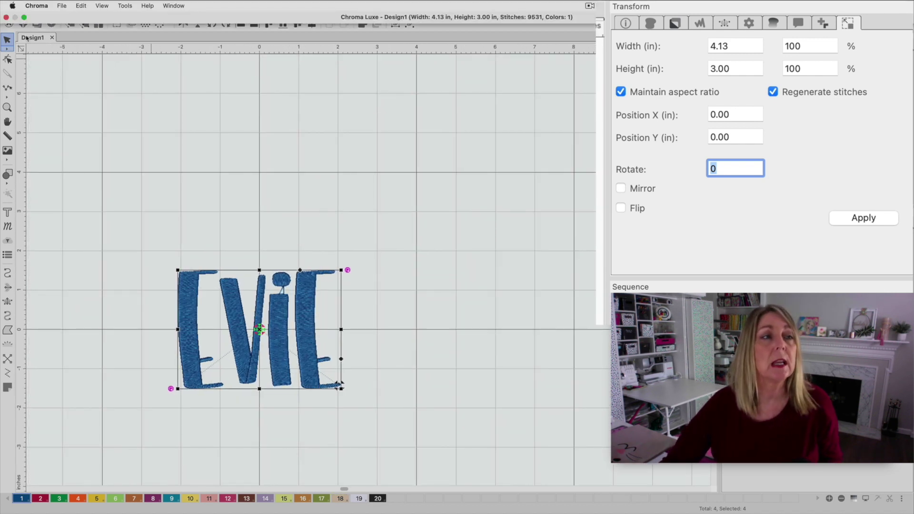
{"action": "left_click", "coordinate": [61, 6]}
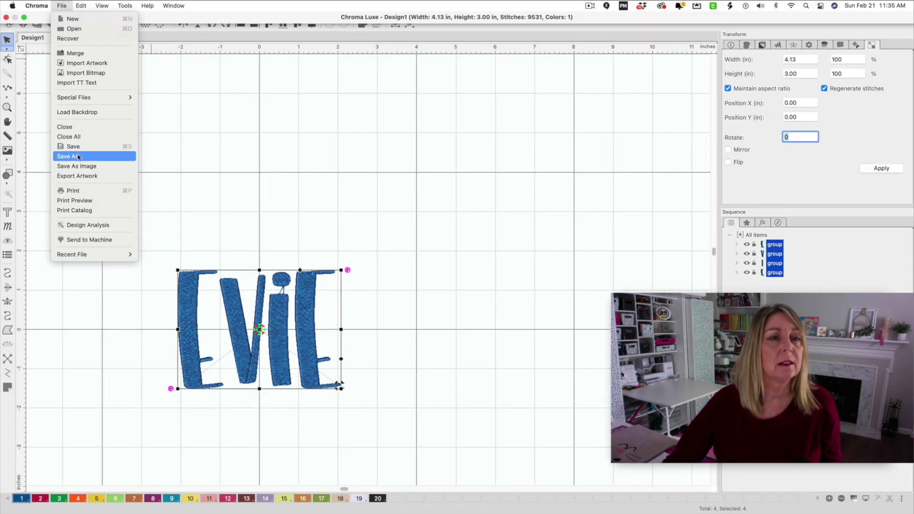
{"action": "left_click", "coordinate": [79, 157]}
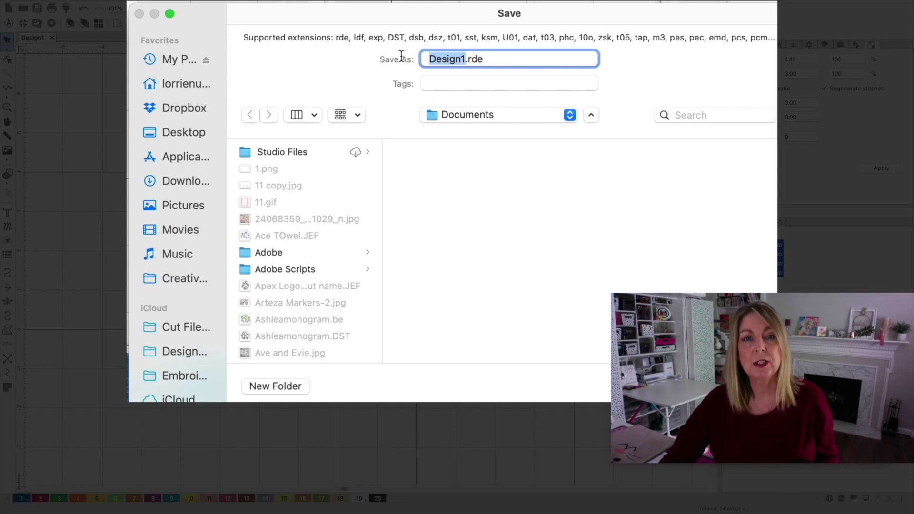
{"action": "type", "text": "Evie"}
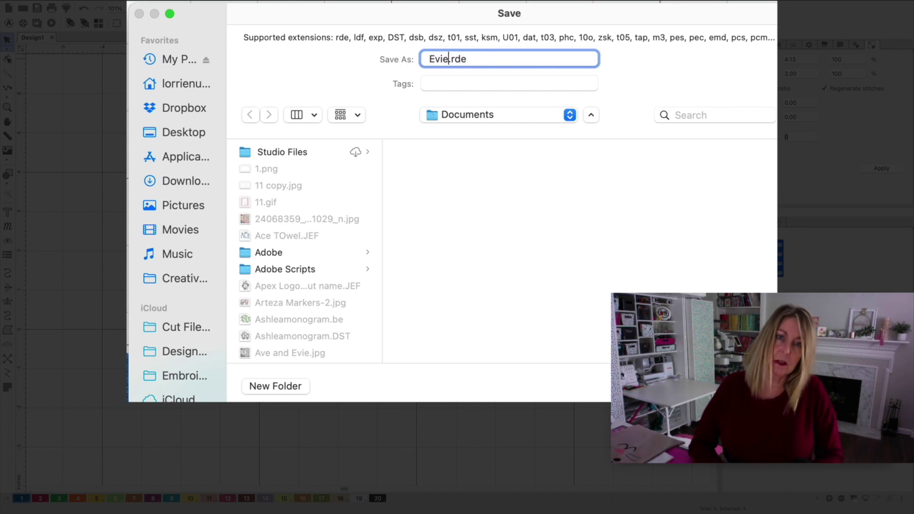
{"action": "type", "text": " Easter bag"}
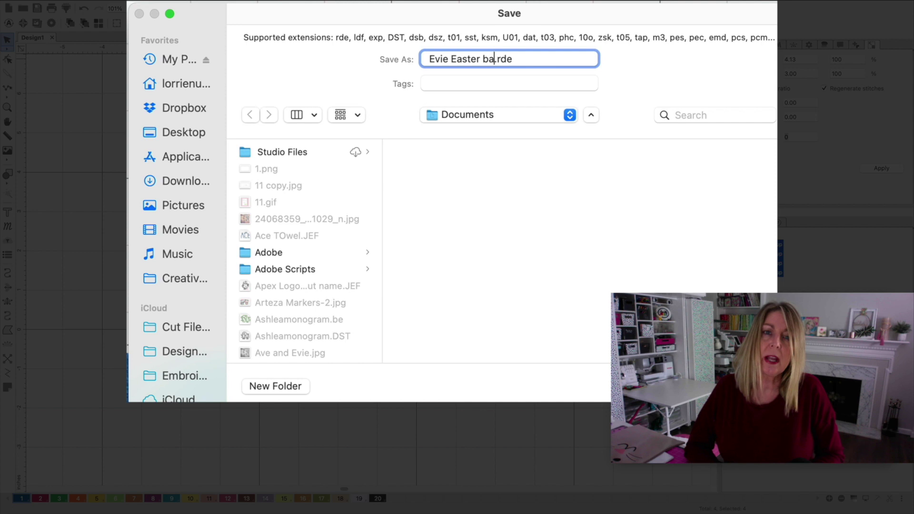
{"action": "left_click", "coordinate": [522, 58]}
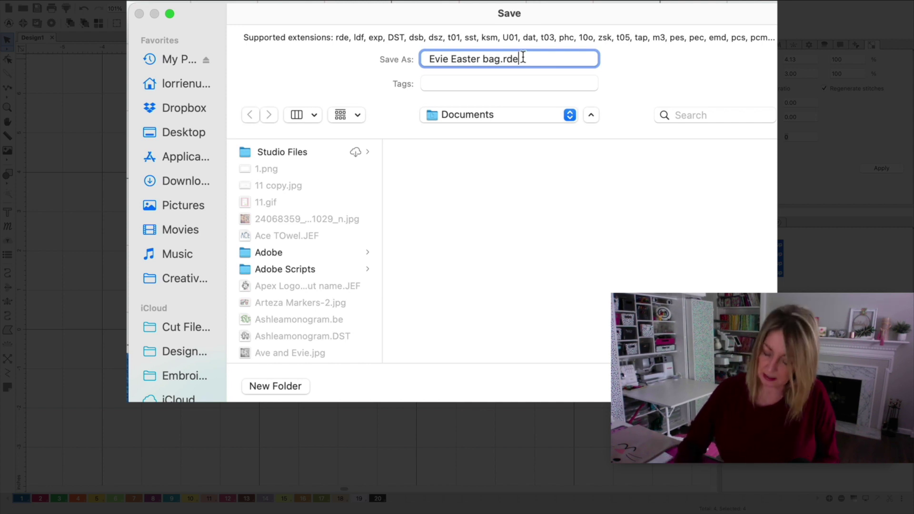
{"action": "key", "text": "BackSpace"}
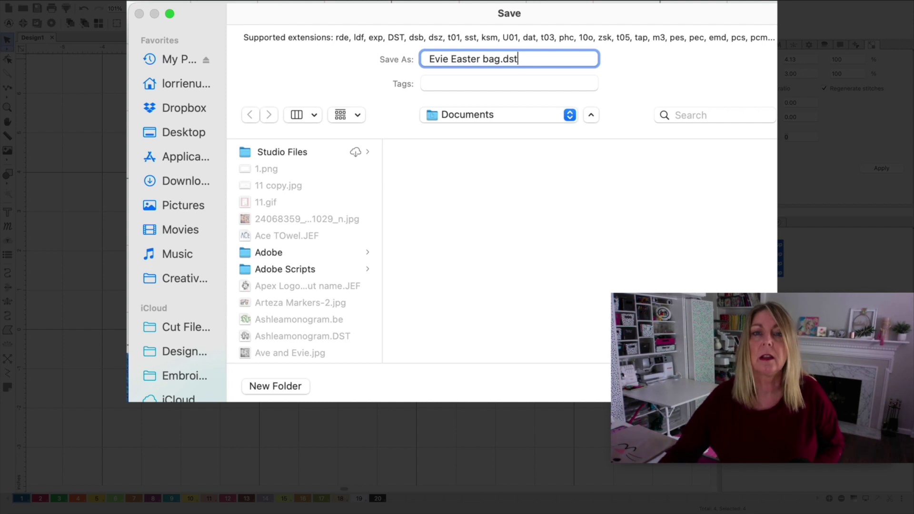
{"action": "left_click", "coordinate": [567, 117]}
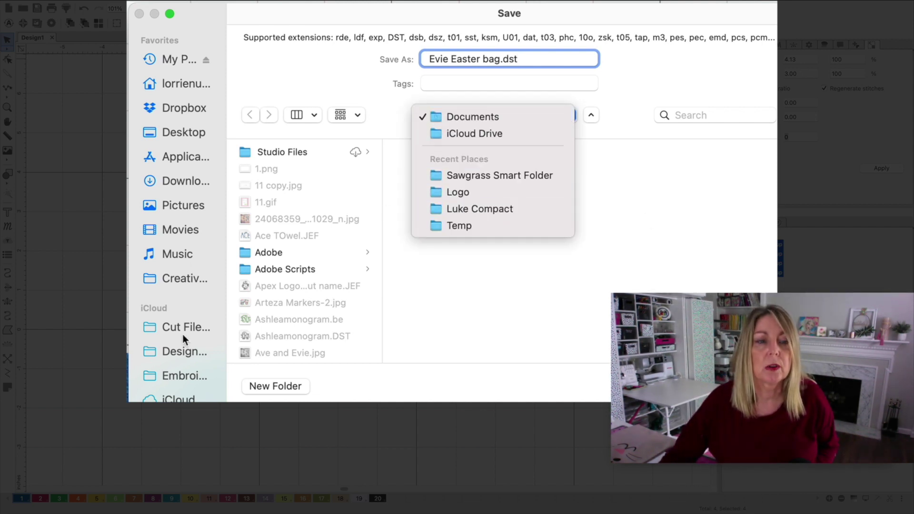
{"action": "left_click", "coordinate": [188, 136]}
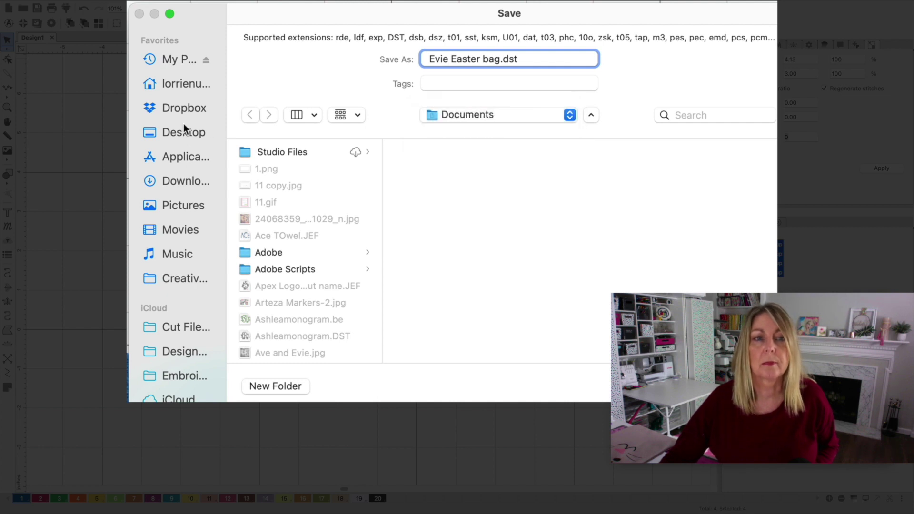
{"action": "left_click", "coordinate": [184, 126]}
{"action": "key", "text": "Return"}
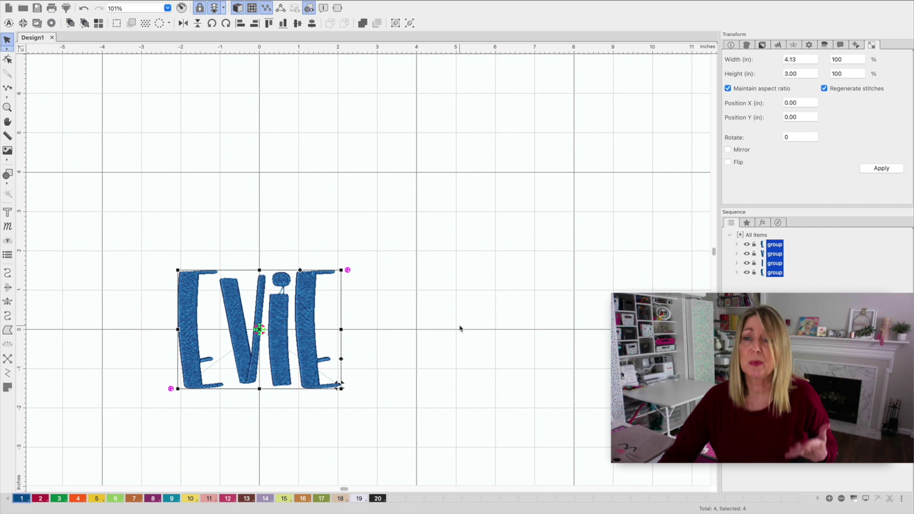
{"action": "key", "text": "super+minus"}
{"action": "key", "text": "super+equal"}
{"action": "key", "text": "super+equal"}
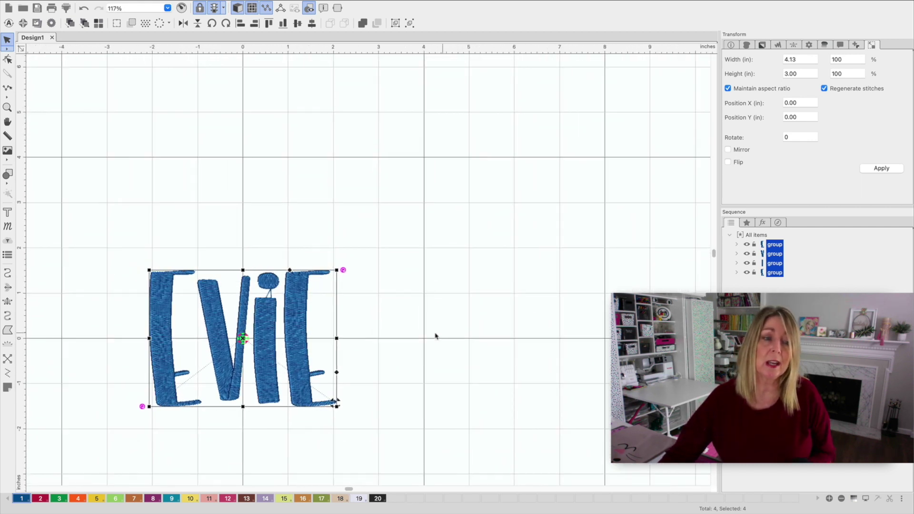
{"action": "left_click_drag", "start_coordinate": [370, 343], "coordinate": [440, 247]}
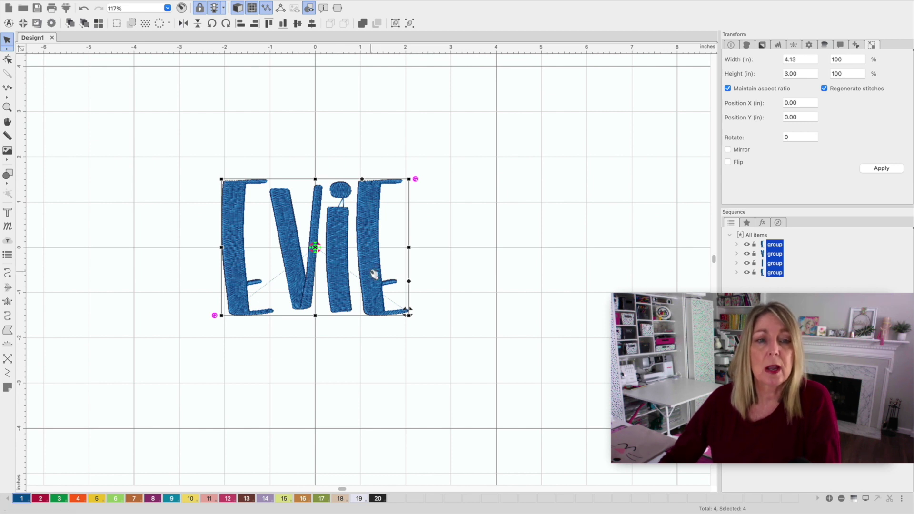
Step: Tilt the first E's two stitch-angle lines and add a slanted one across its top
{"action": "left_click", "coordinate": [7, 60]}
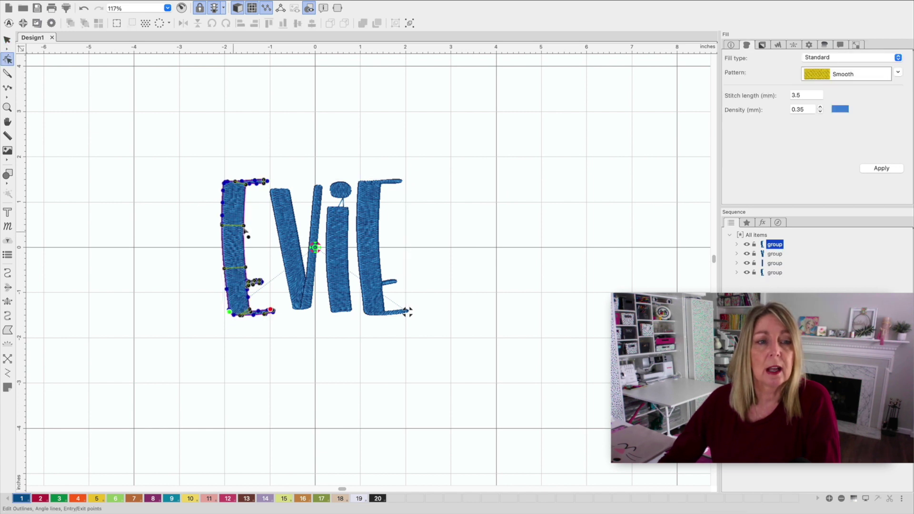
{"action": "left_click_drag", "start_coordinate": [244, 225], "coordinate": [244, 213]}
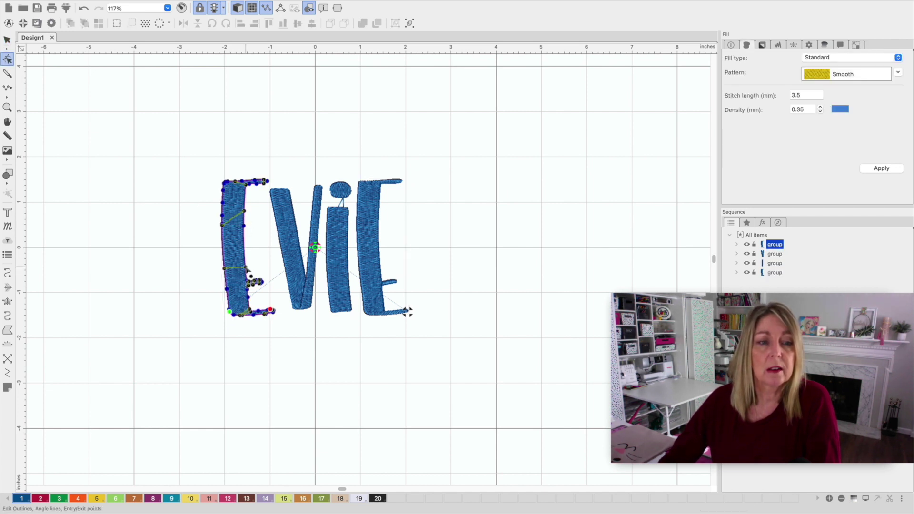
{"action": "left_click_drag", "start_coordinate": [246, 268], "coordinate": [247, 255]}
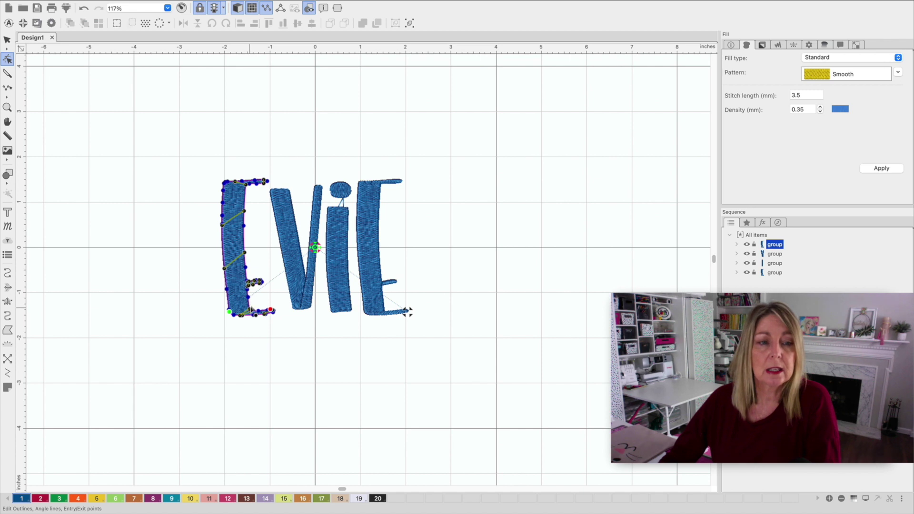
{"action": "left_click_drag", "start_coordinate": [236, 184], "coordinate": [227, 192]}
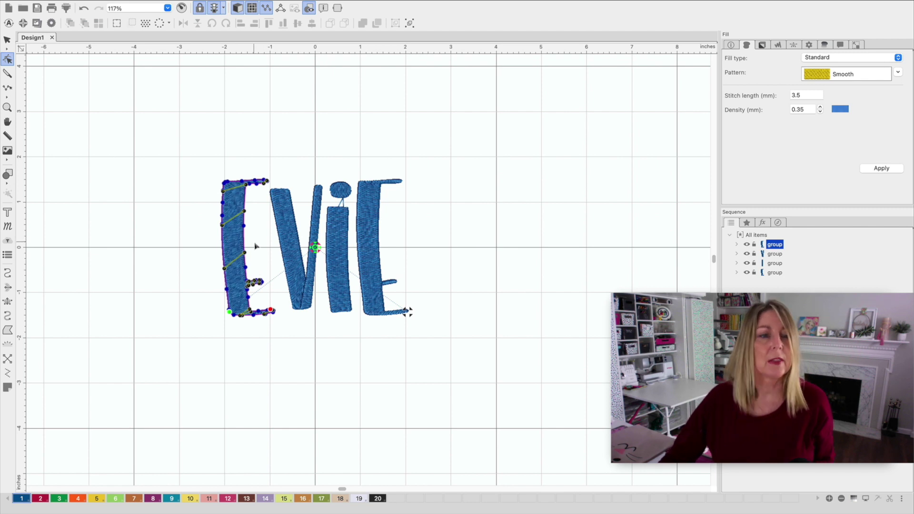
{"action": "left_click", "coordinate": [234, 158]}
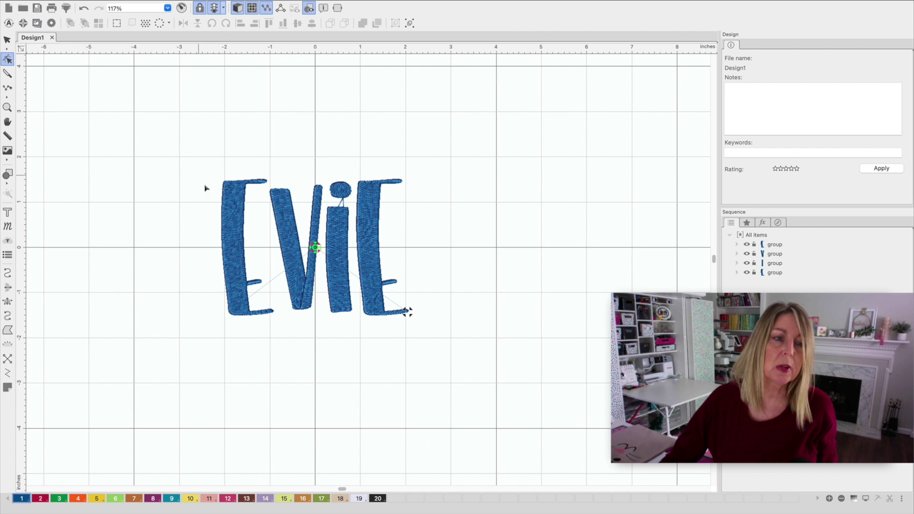